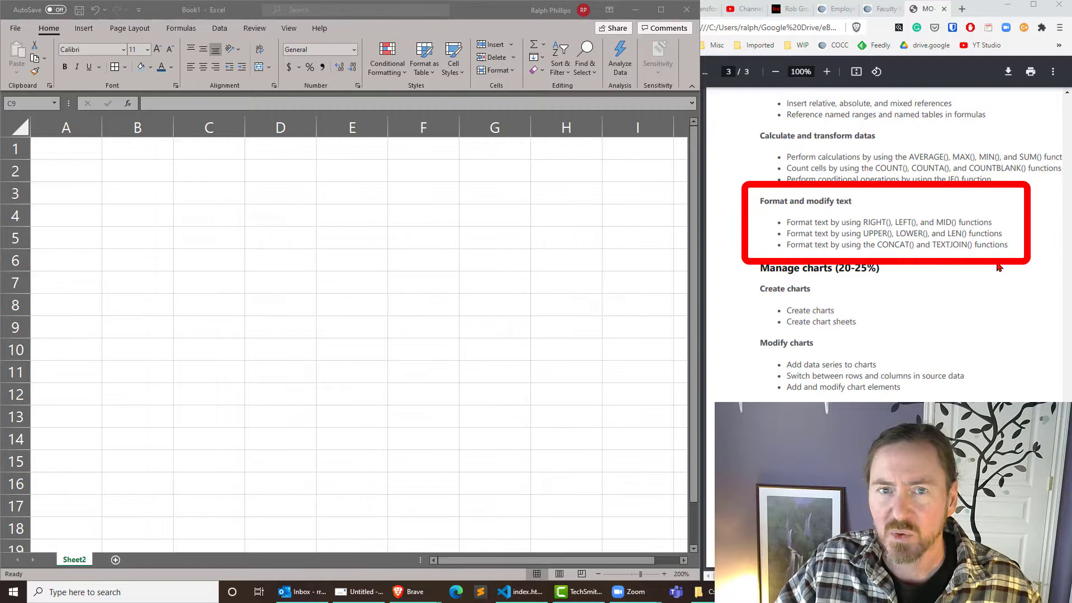
Bring up the sheet with the Email header in A1 and six addresses in A2:A7.
key("alt+Tab")
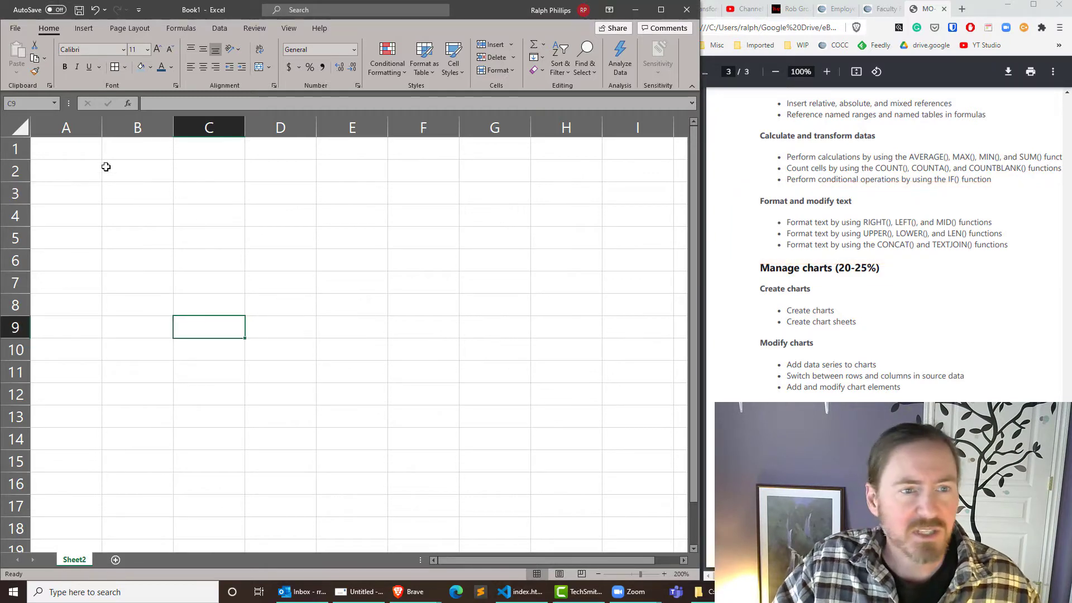
left_click(82, 150)
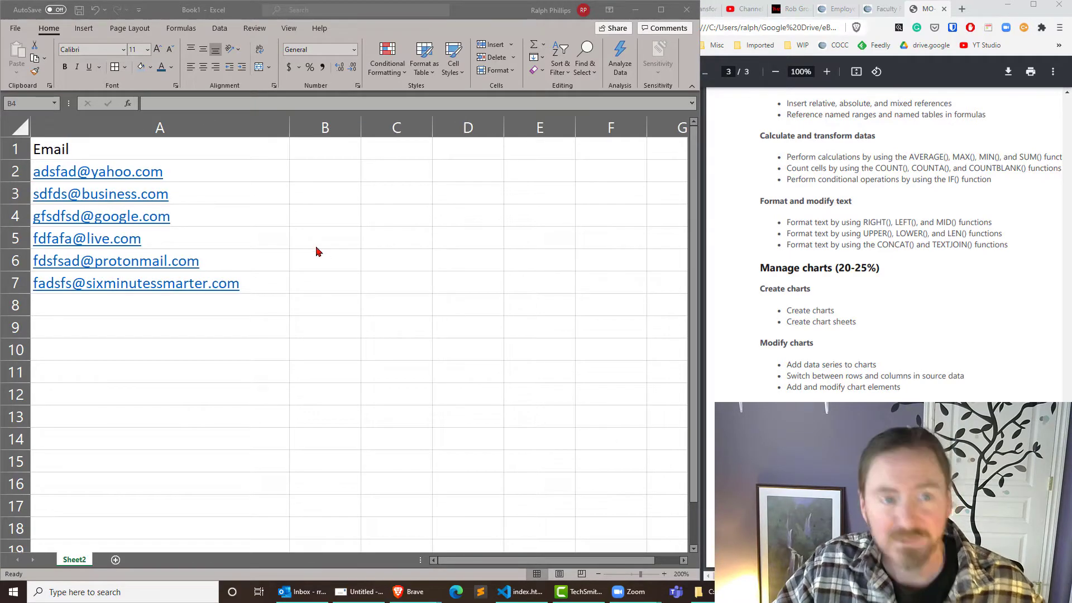
left_click(328, 221)
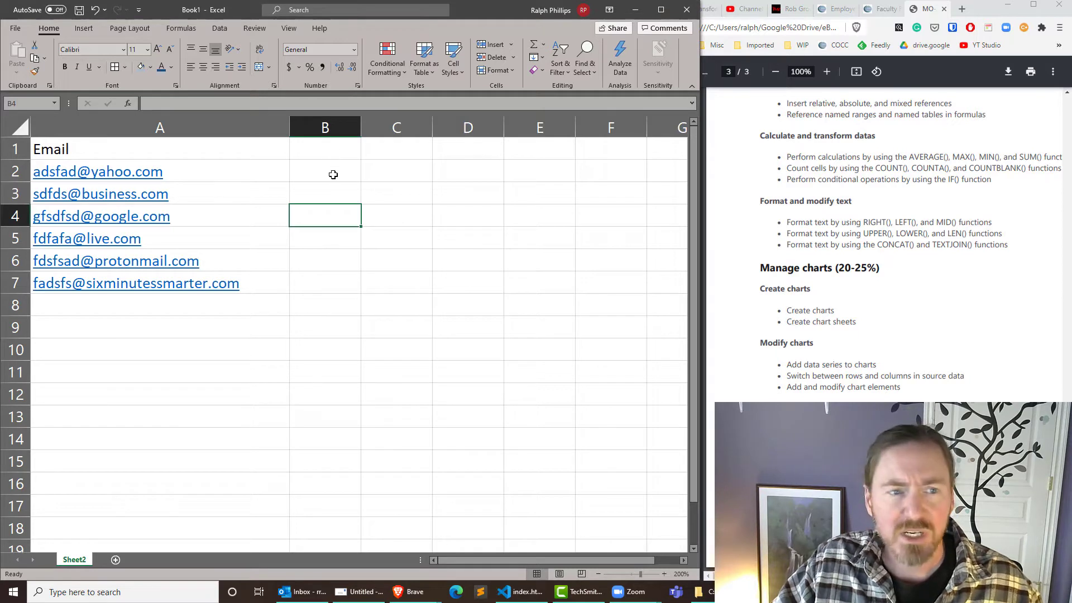
Enter =TEXTJOIN(";",TRUE,A2:A7) in C4 to join the six emails with semicolons.
left_click(402, 215)
type("=")
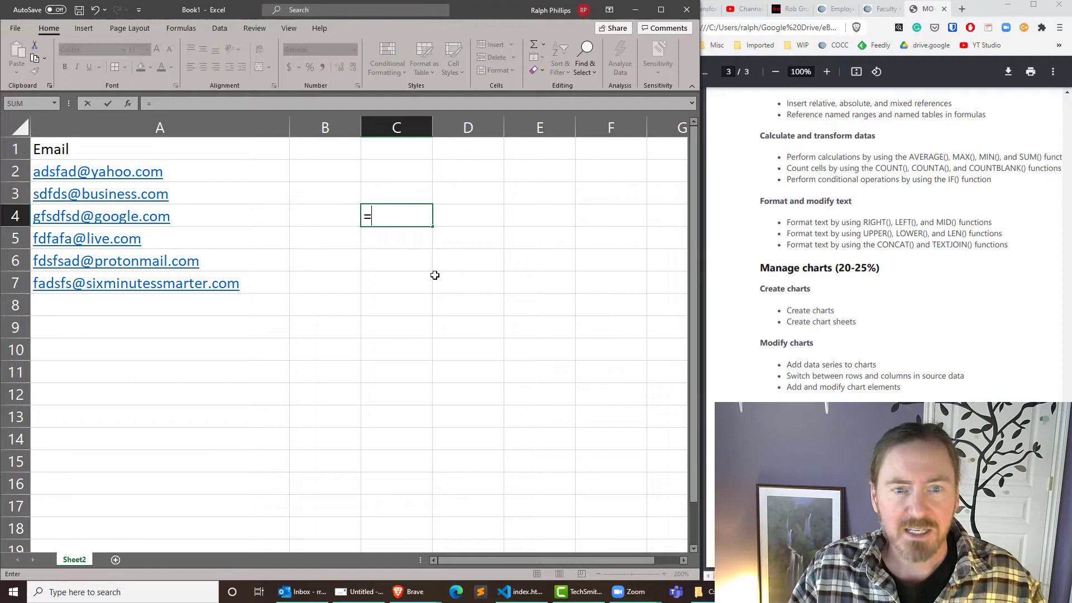
type("text")
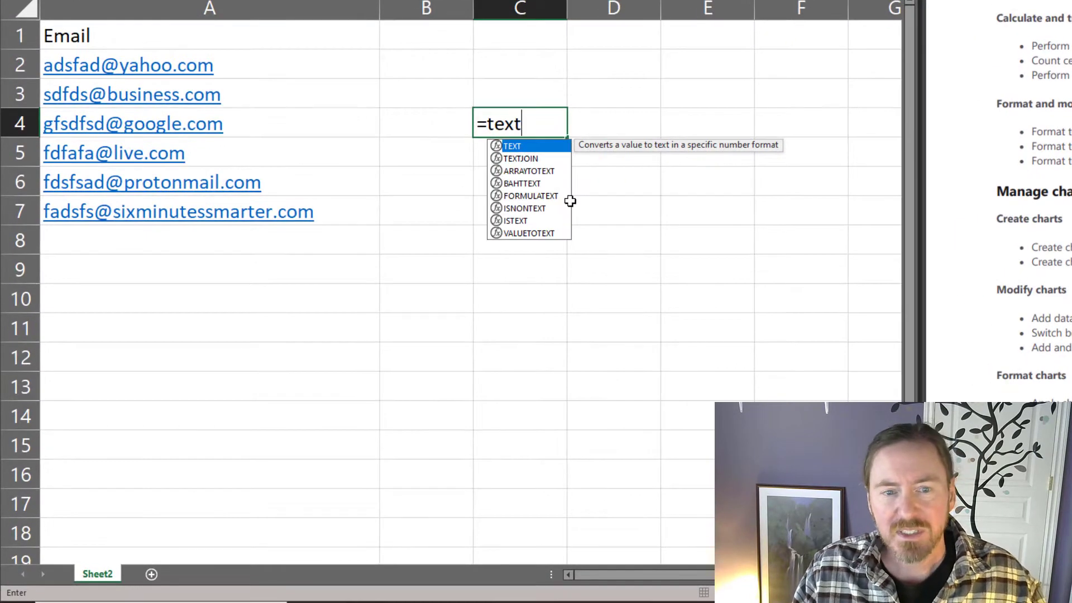
key("Down")
key("Tab")
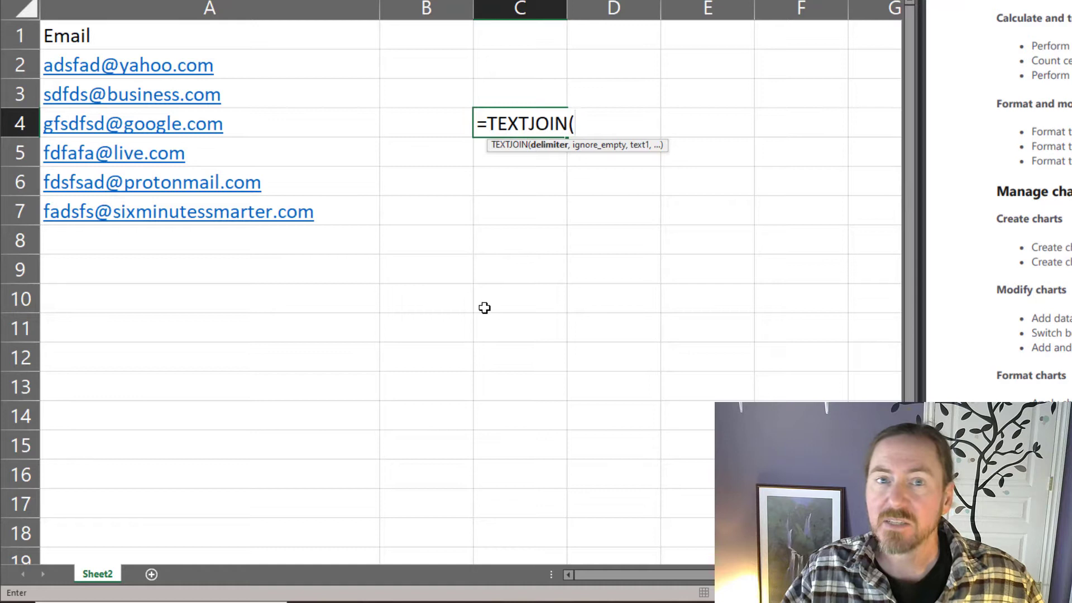
type(";\"")
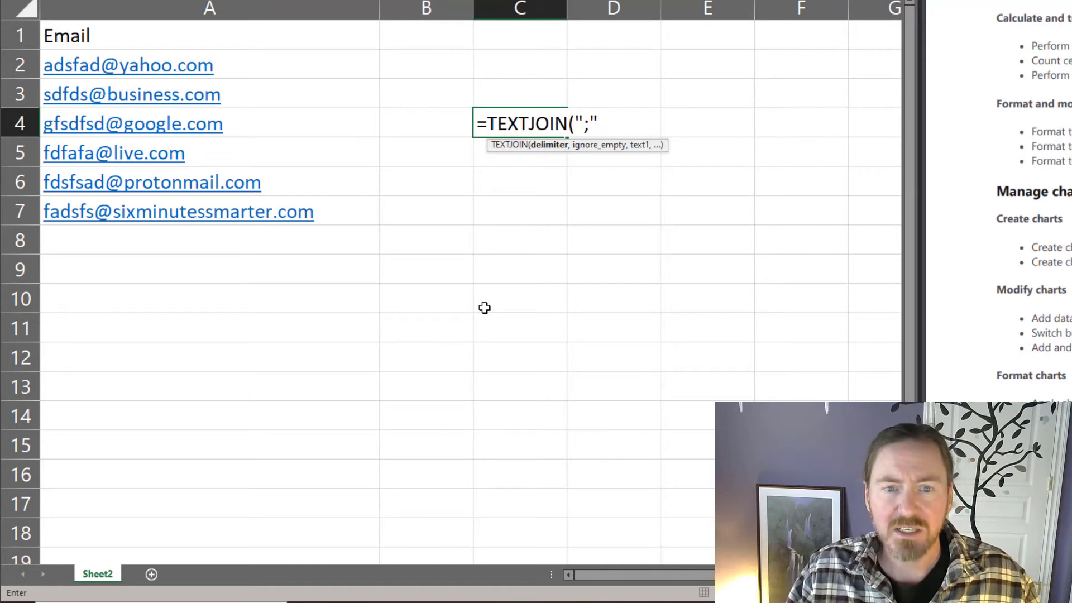
type(",")
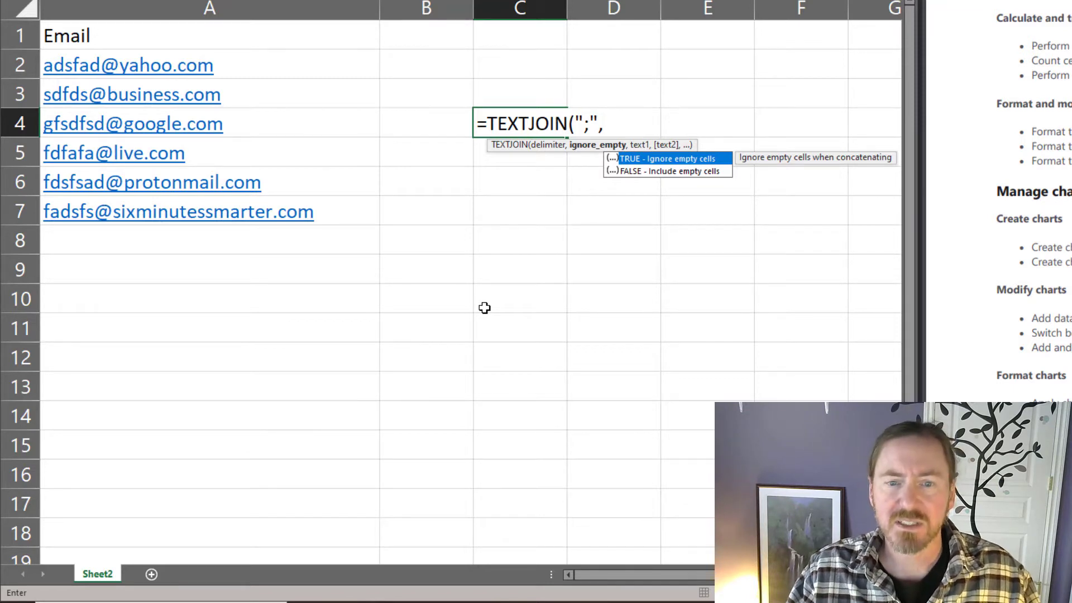
type("Tr")
key("Tab")
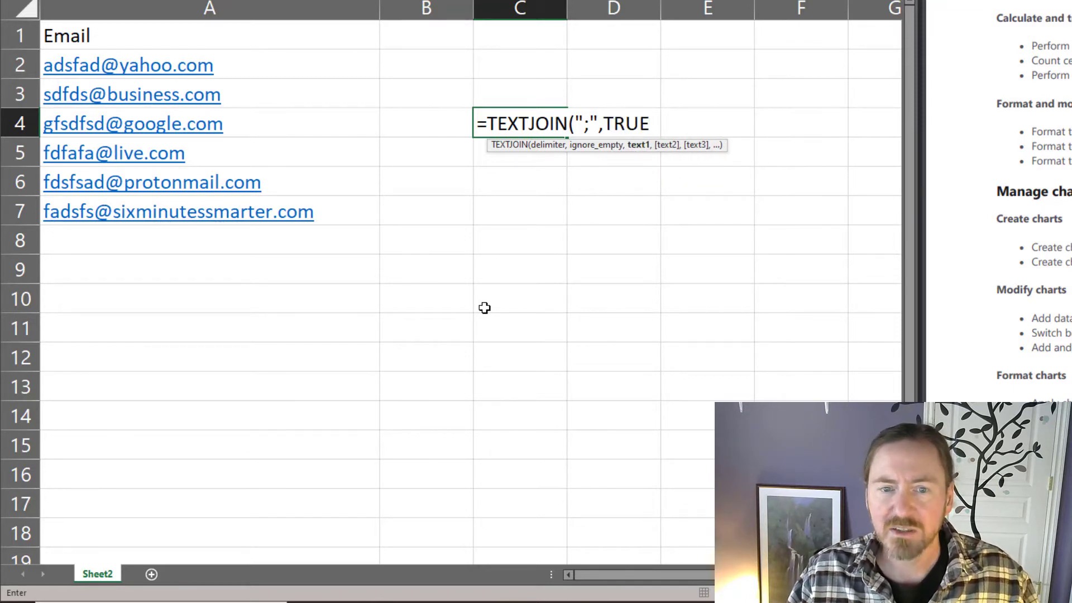
type(",")
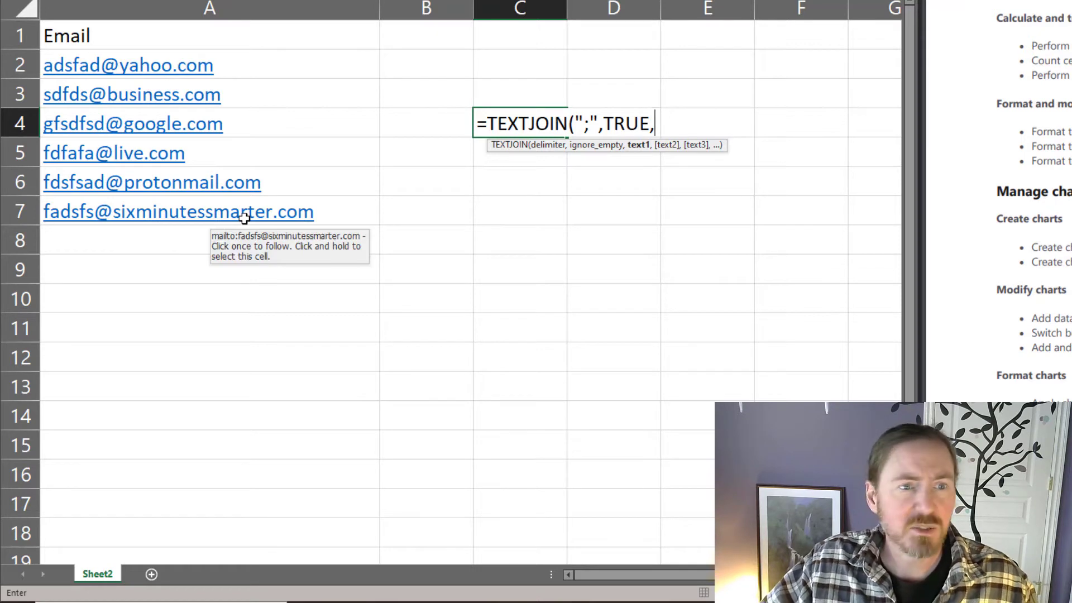
left_click_drag(246, 65, 268, 207)
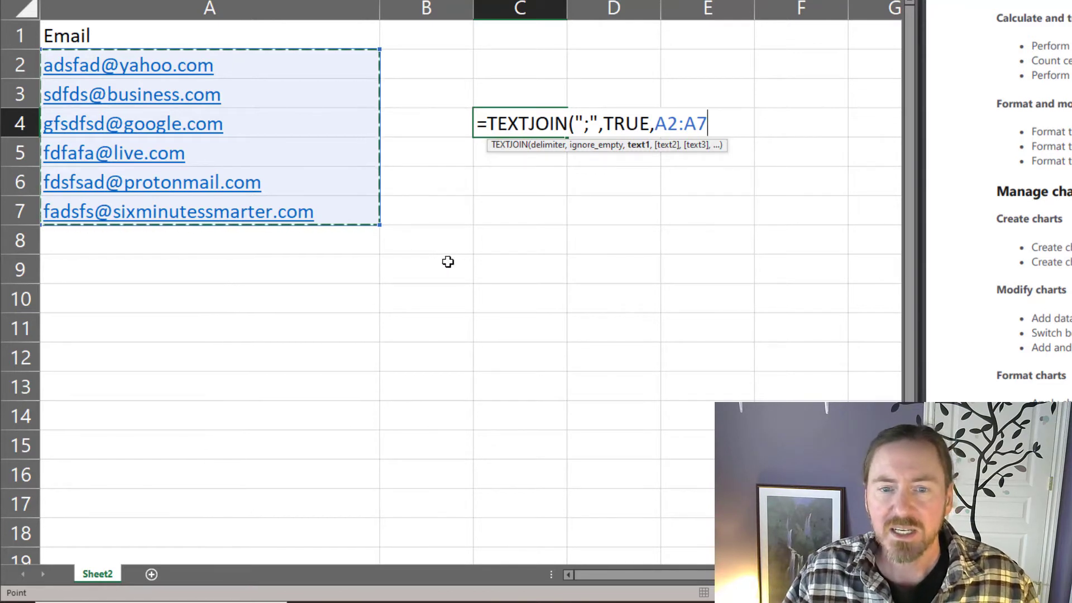
type(")")
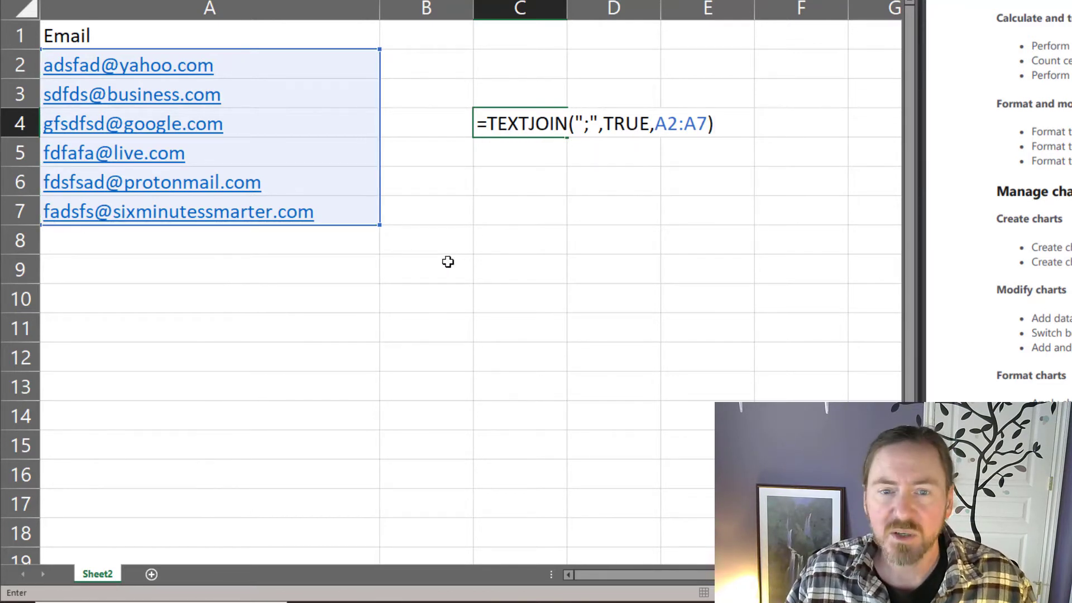
key("Return")
Clear the live.com address from A5 so the joined list drops it.
left_click(529, 117)
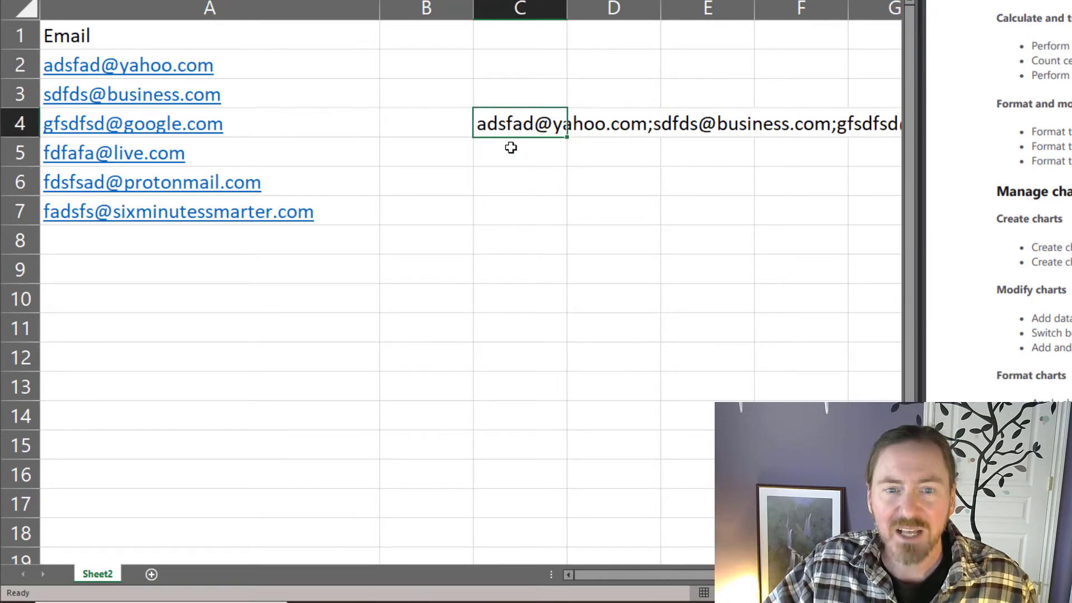
left_click(565, 195)
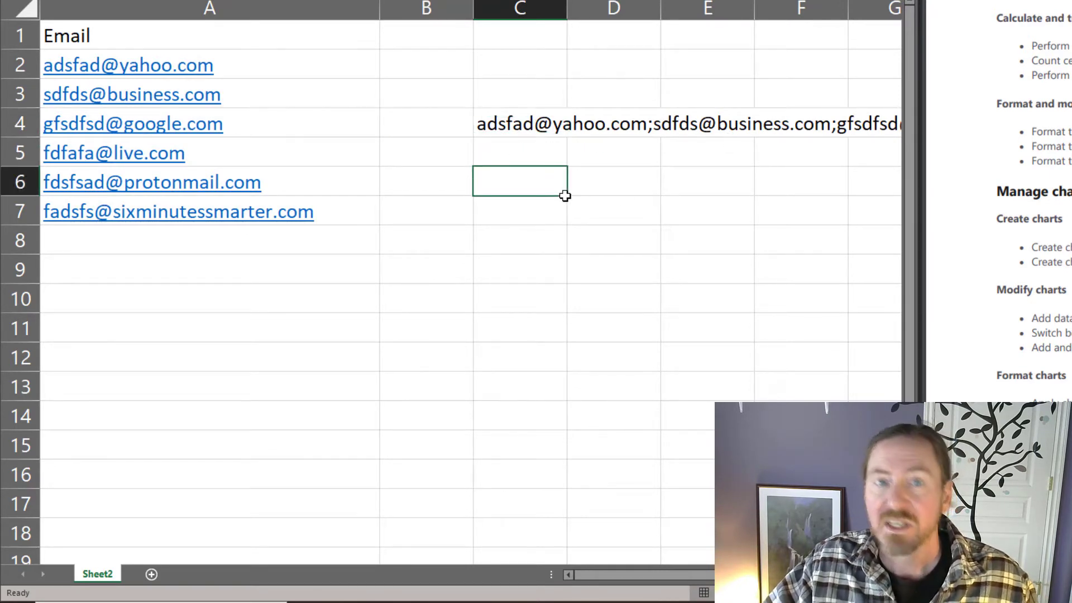
left_click(269, 153)
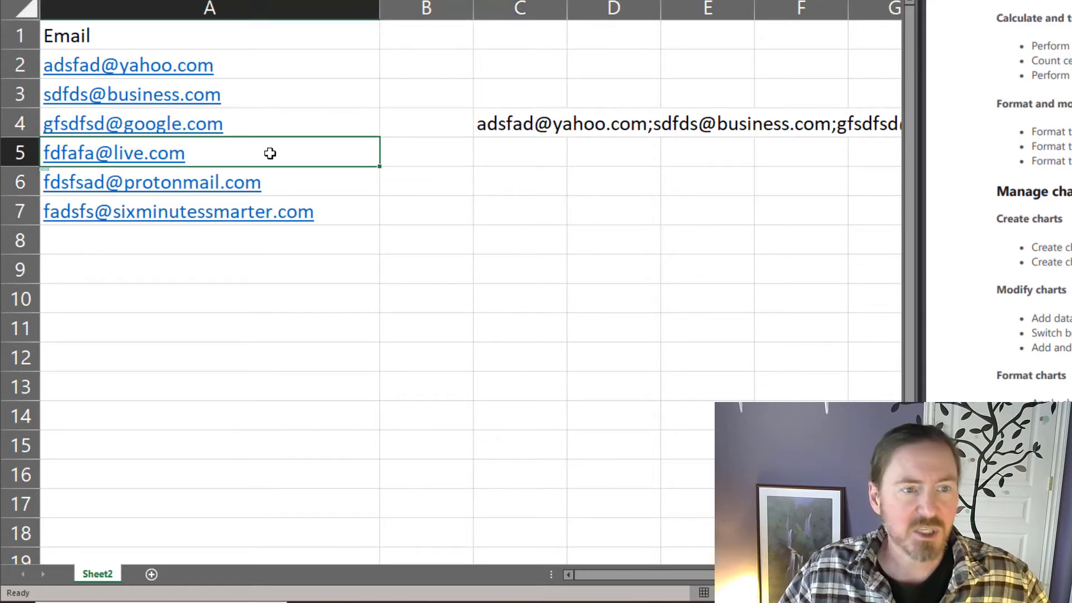
key("Delete")
Copy the five-address joined list in C4 and switch to a new Outlook message.
left_click(497, 352)
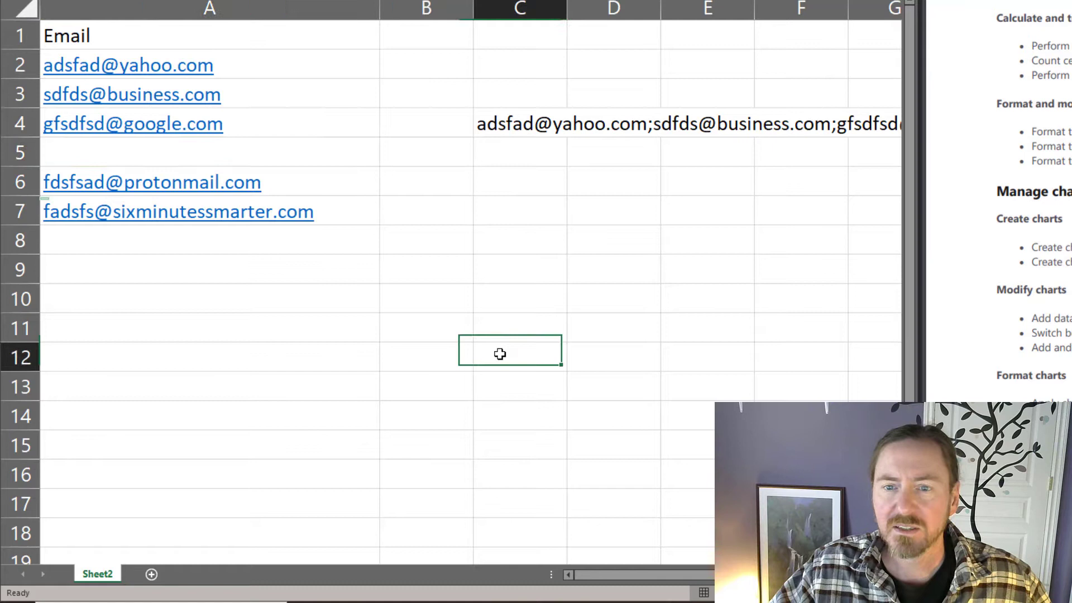
left_click_drag(485, 122, 815, 119)
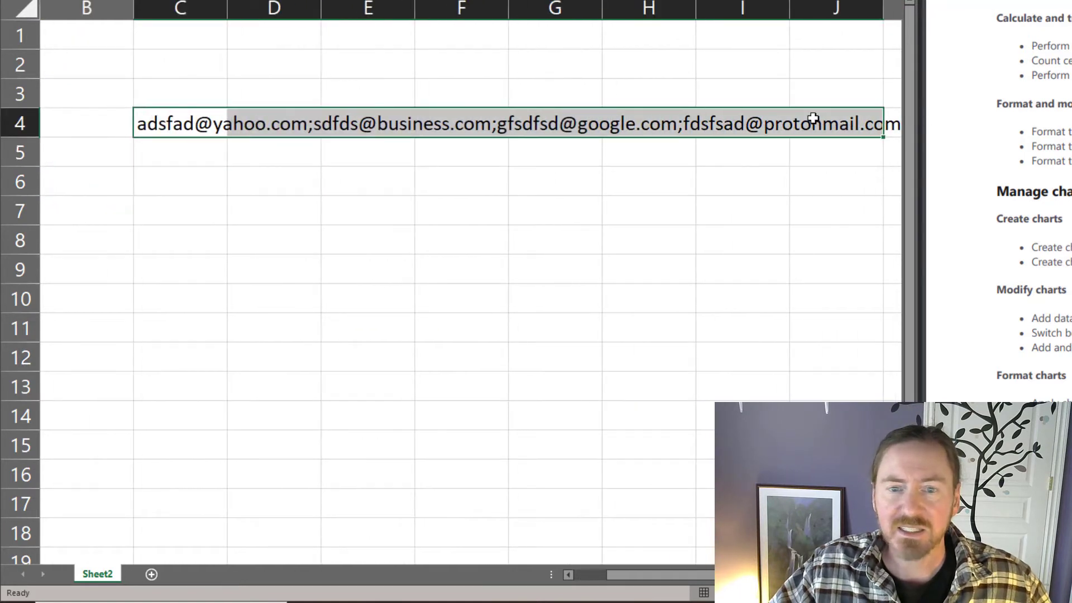
left_click(311, 242)
left_click(190, 125)
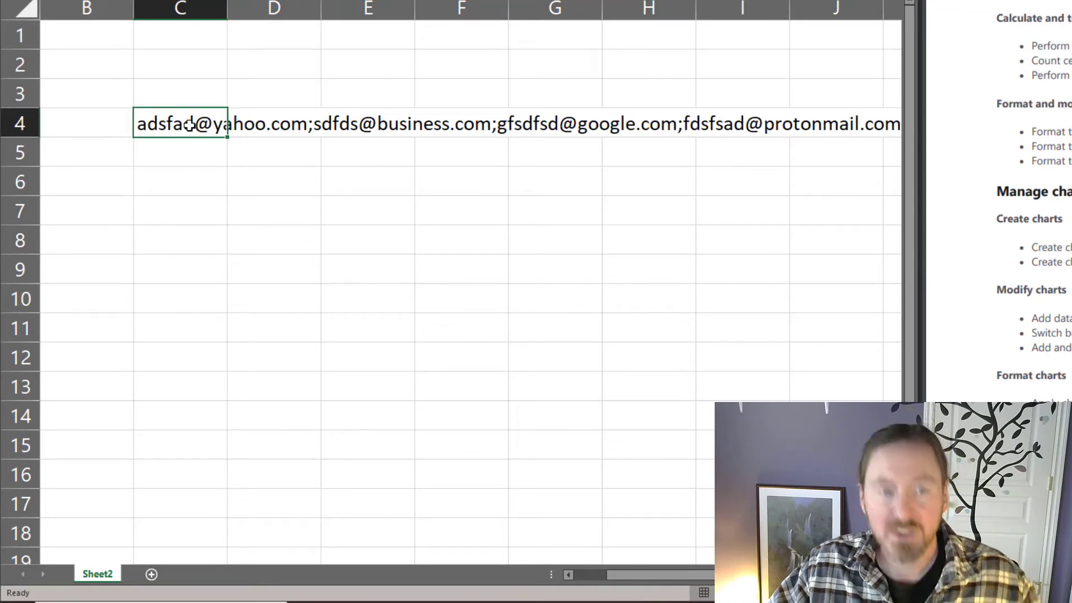
key("ctrl+c")
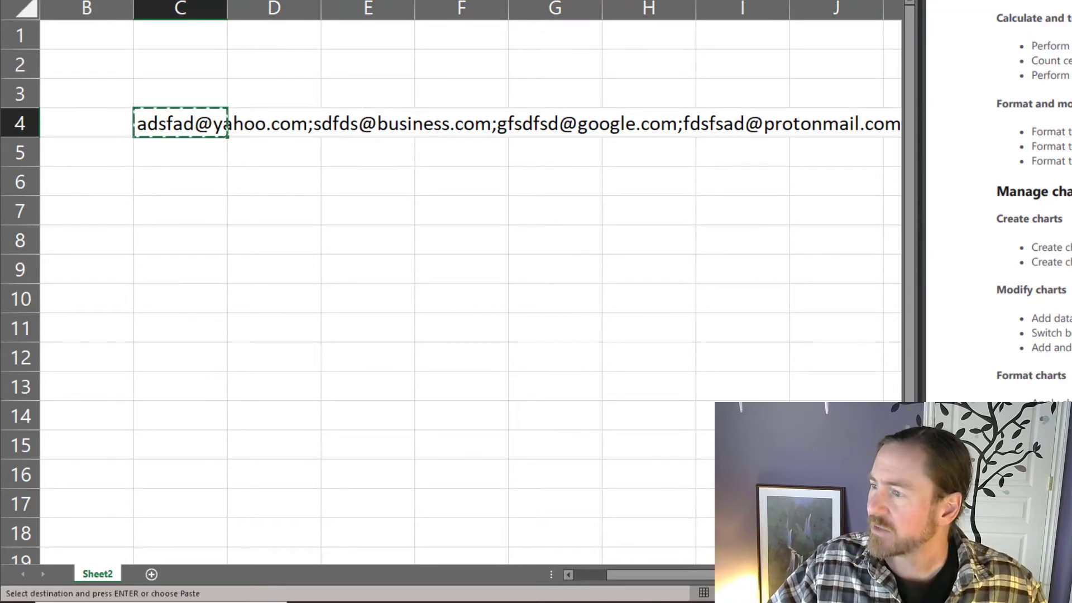
key("alt+Tab")
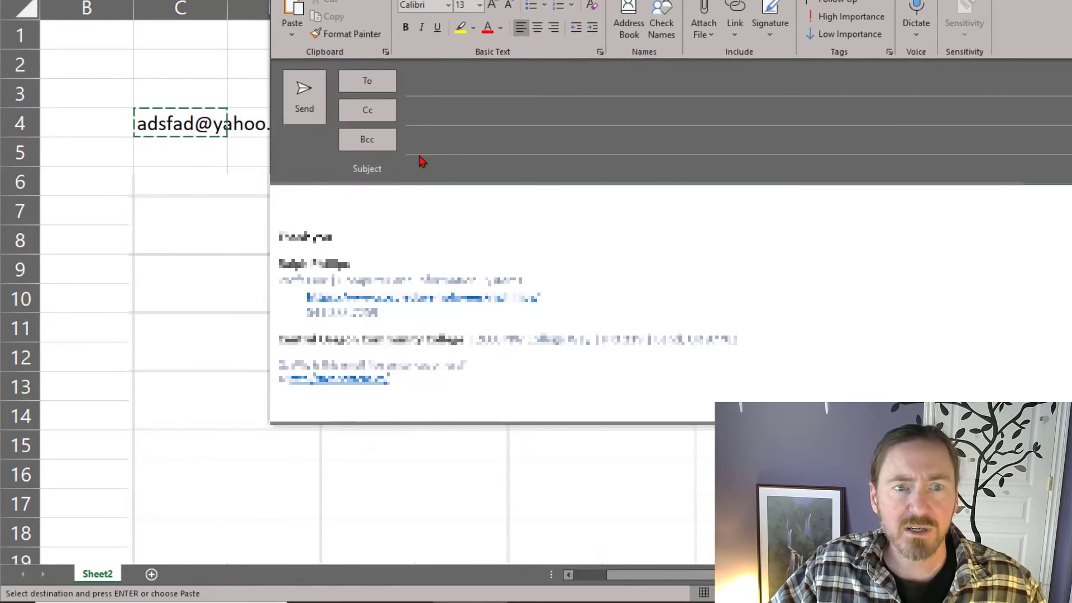
Paste the semicolon-separated addresses into the Bcc line, then close the message.
left_click(453, 141)
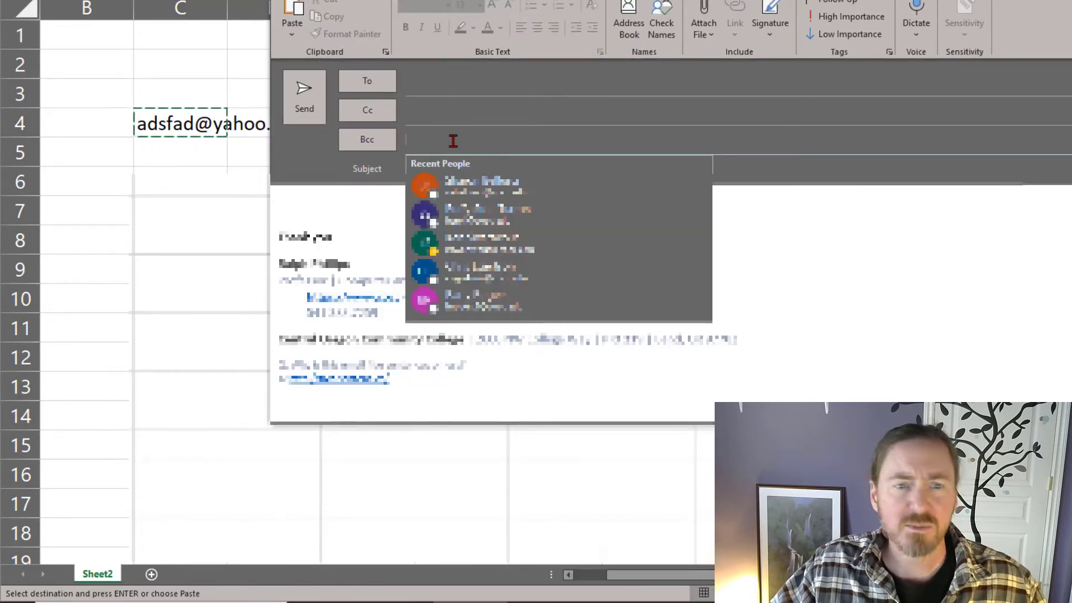
left_click(433, 144)
left_click(431, 144)
left_click(434, 145)
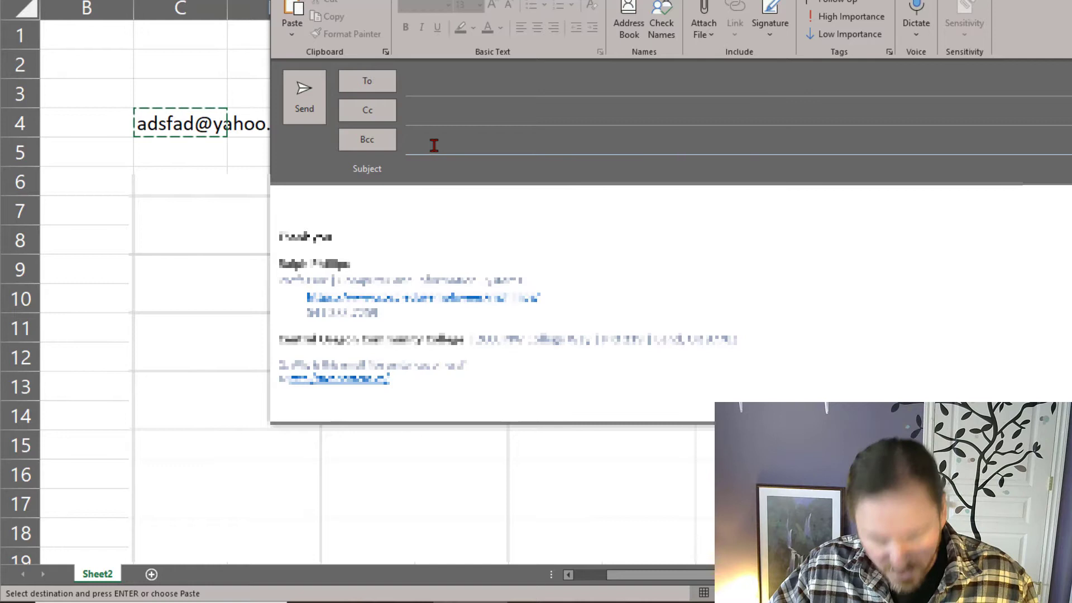
key("ctrl+v")
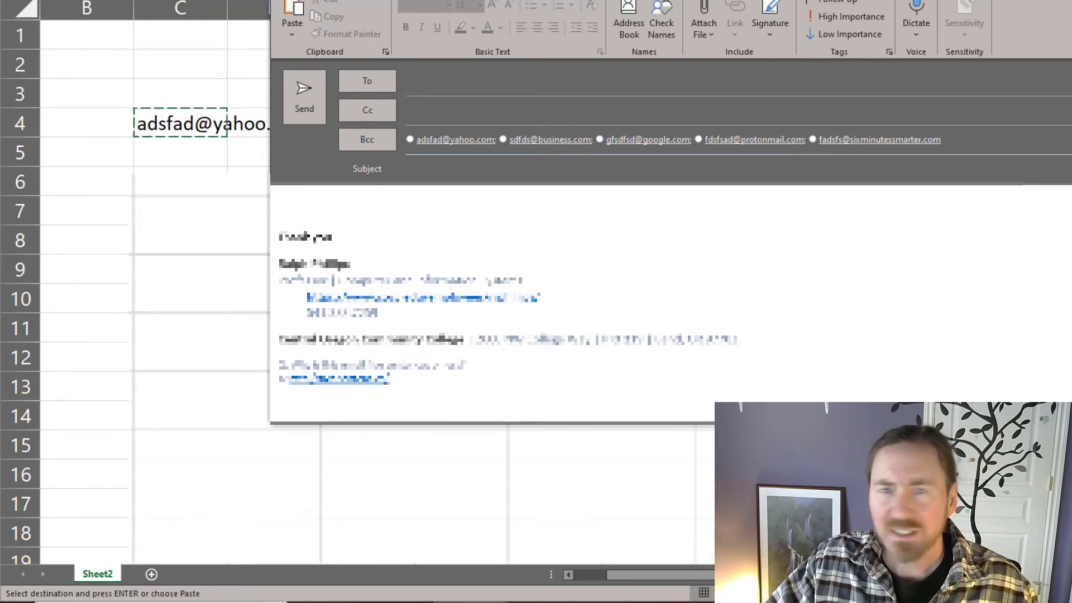
key("Escape")
Discard the unsent Outlook message and cancel the pending copy of C4.
left_click(704, 271)
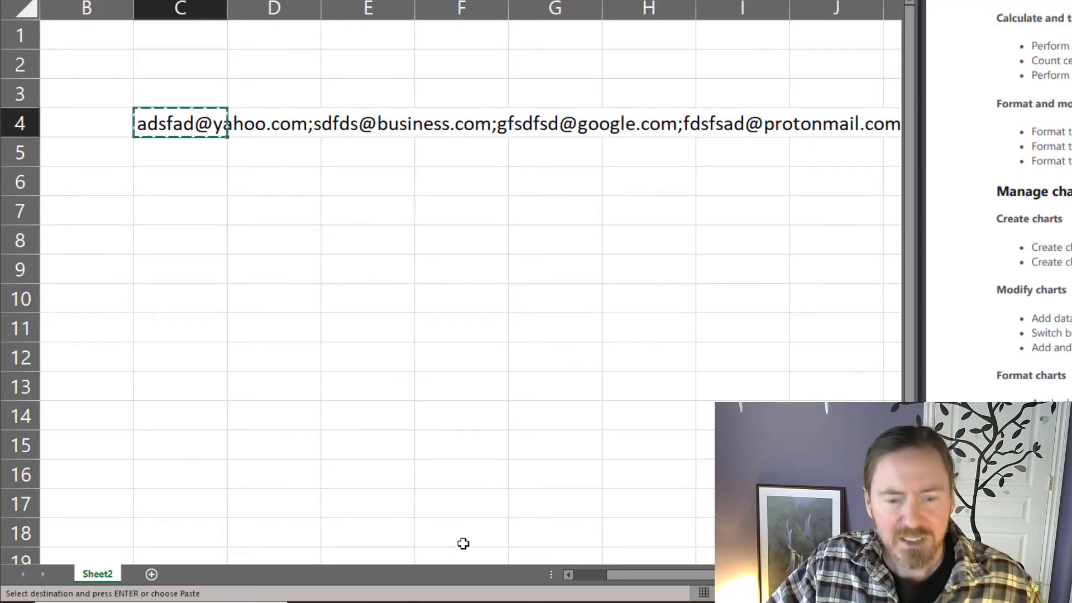
left_click_drag(664, 584, 579, 581)
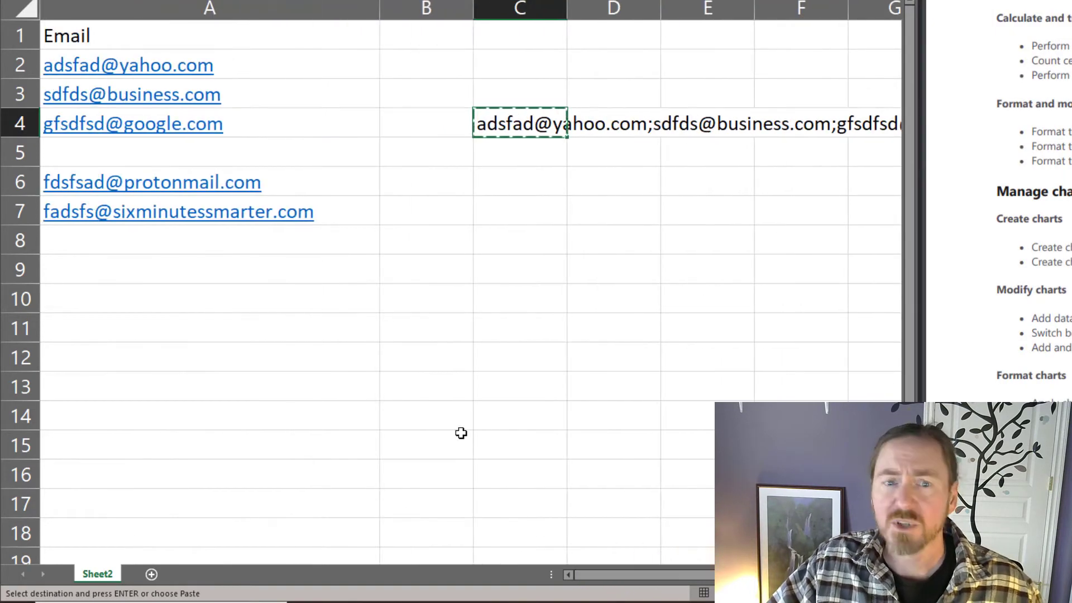
left_click(447, 404)
key("Escape")
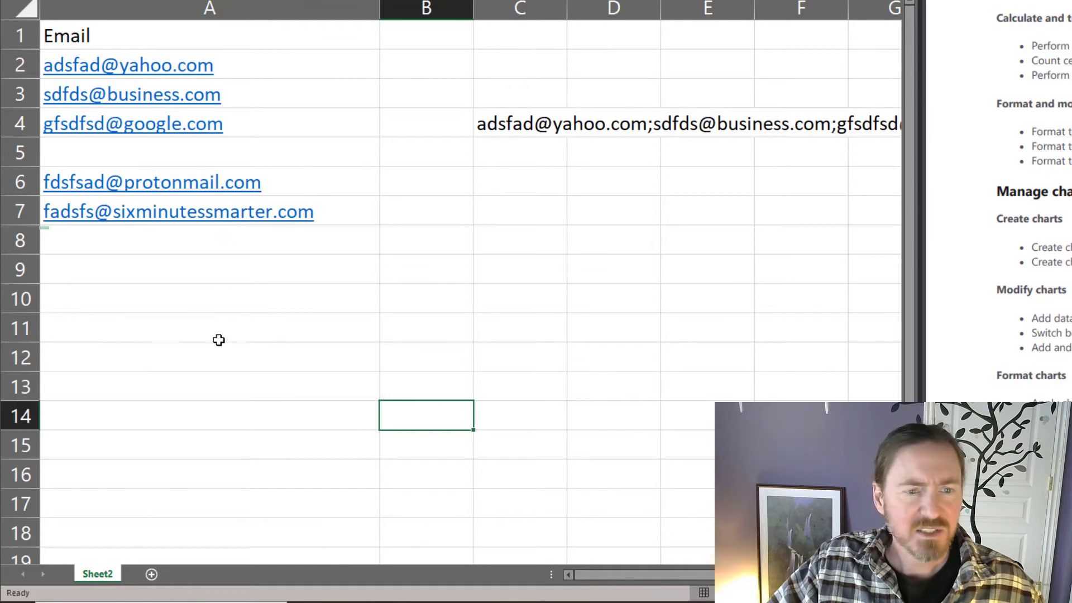
Enter the headers City, ST and Zip in C10:E10.
left_click(204, 301)
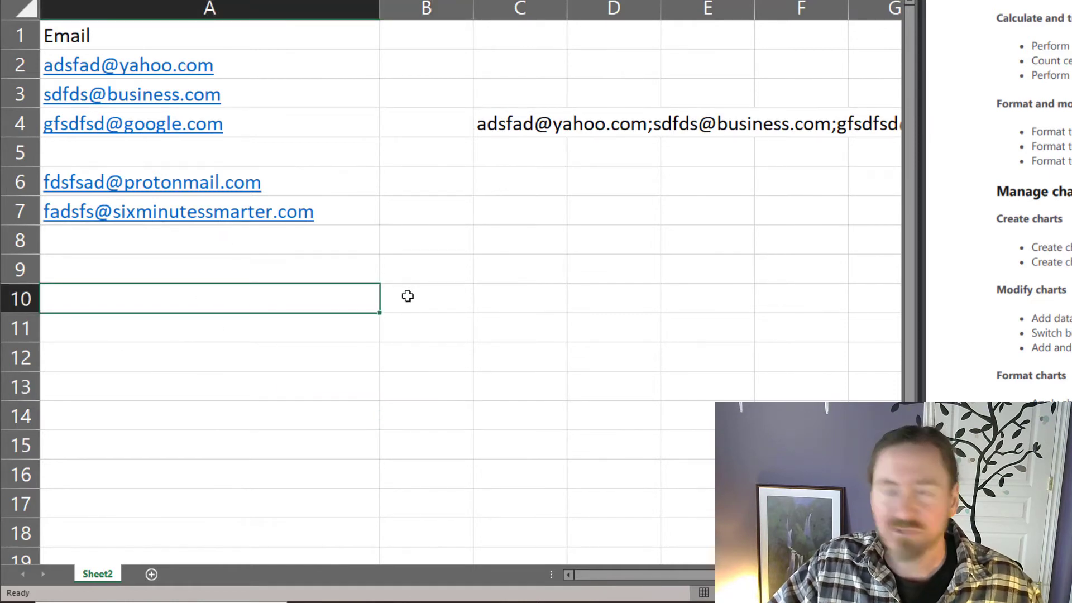
left_click(448, 298)
left_click(505, 303)
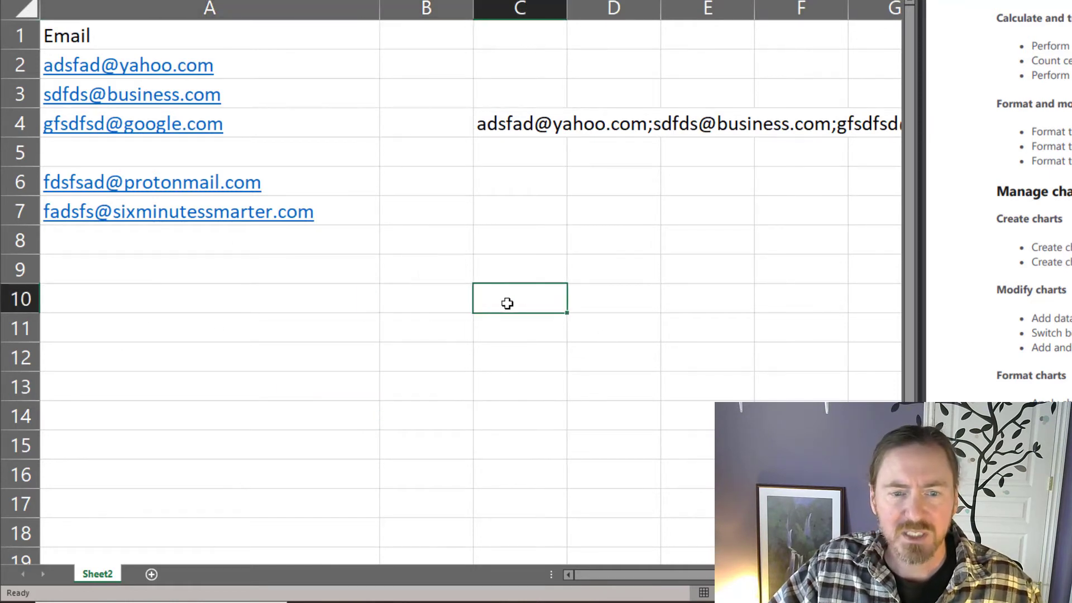
scroll(643, 397, "down", 2)
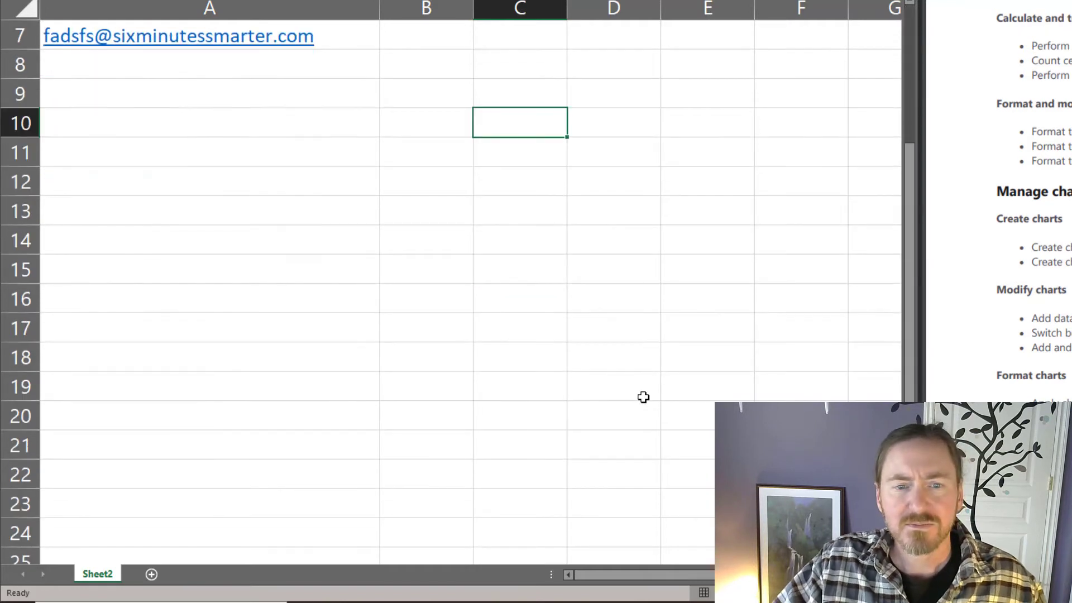
type("City")
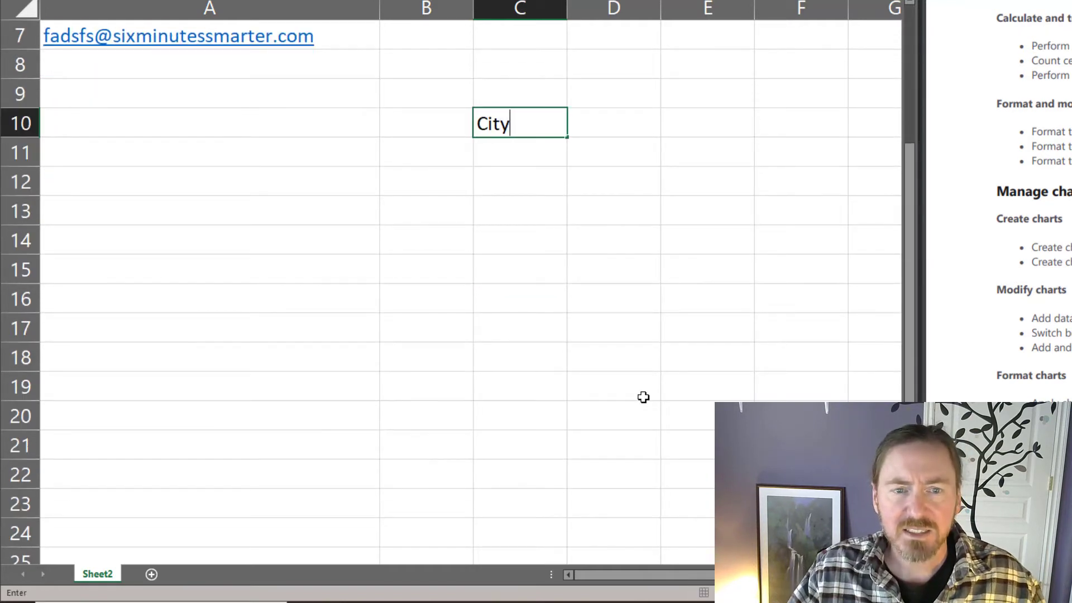
key("Tab")
type("ST")
key("Tab")
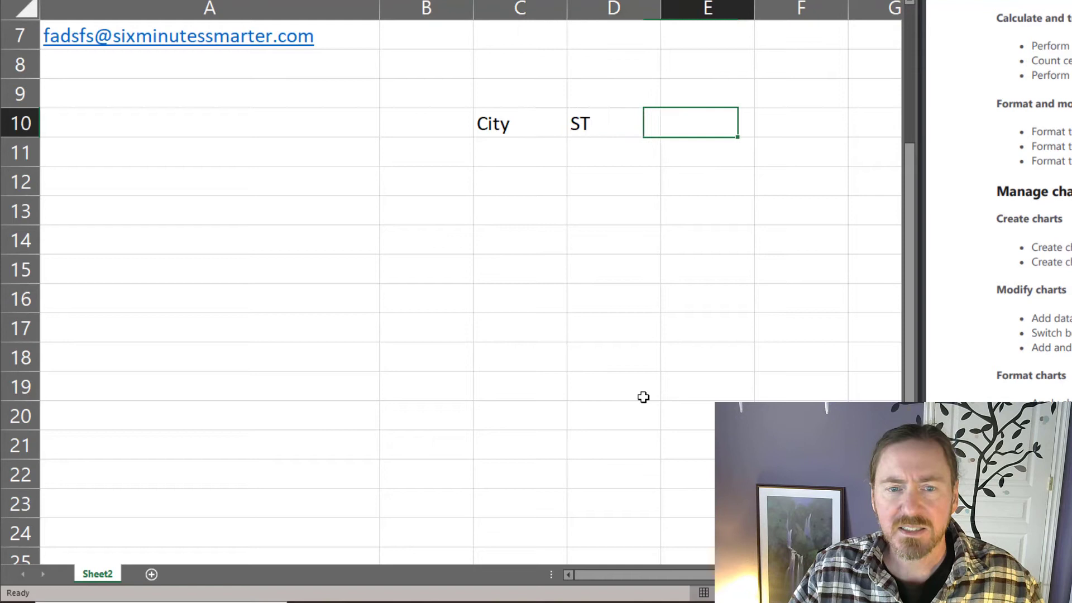
type("Zip")
key("Return")
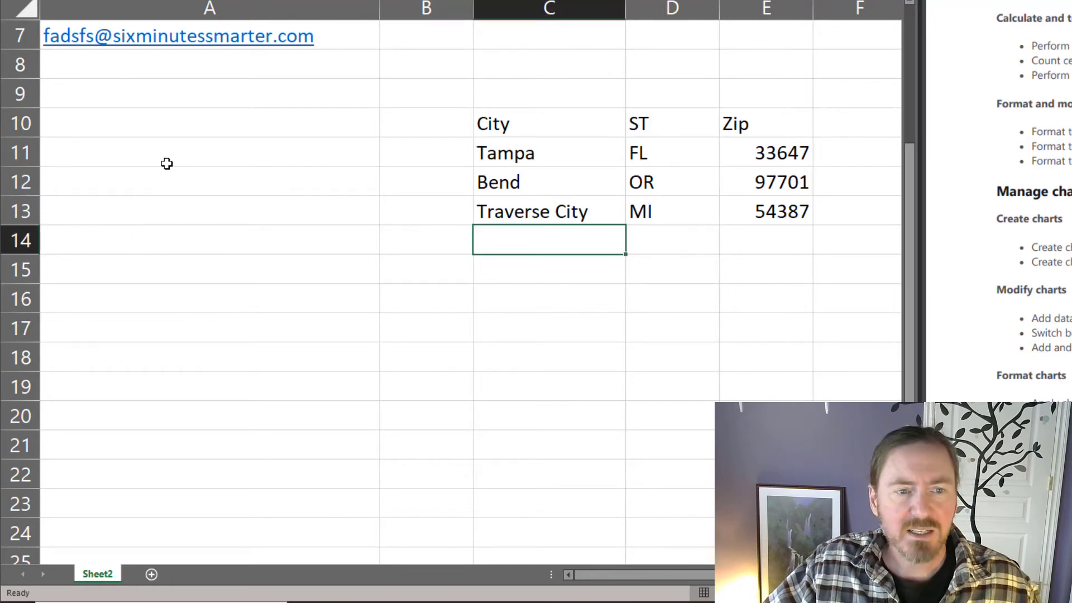
left_click(165, 162)
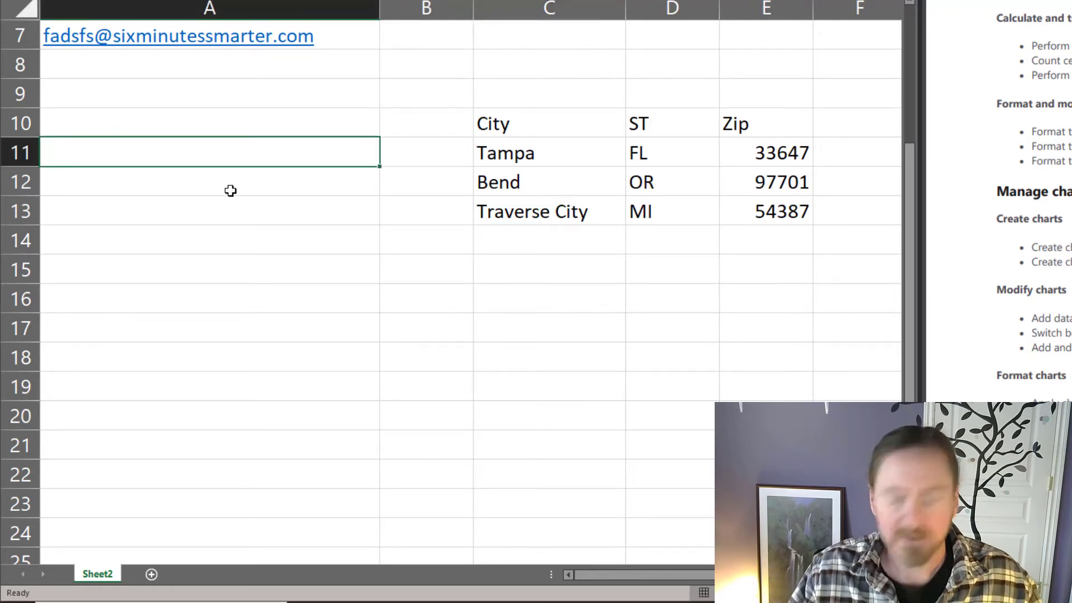
Enter =CONCAT(C11,", ",D11," ",E11) in A11 to produce 'Tampa, FL 33647'.
type("=con")
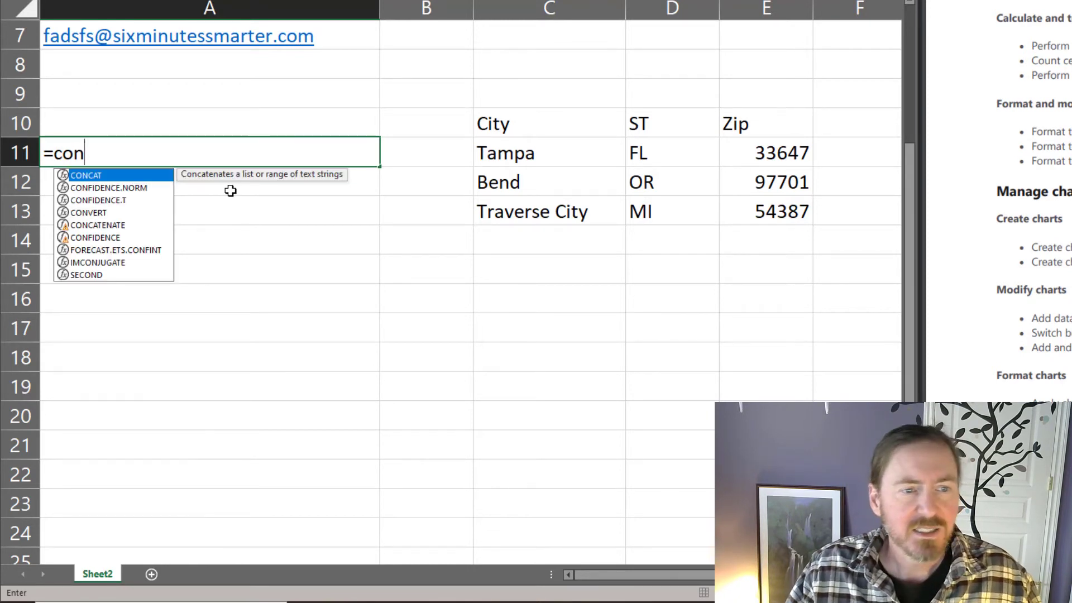
type("cat(")
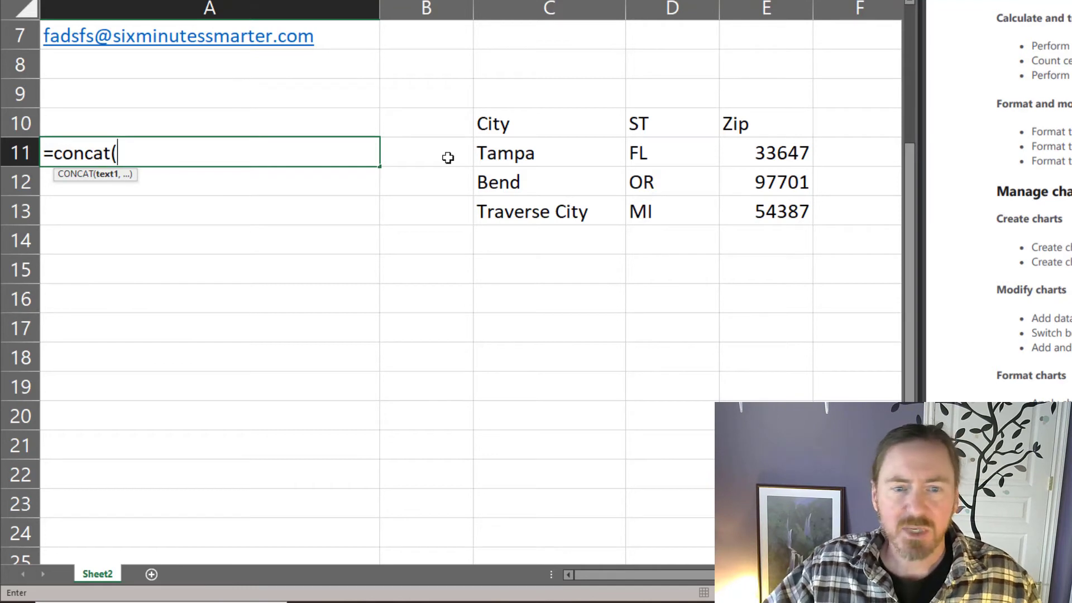
left_click(517, 155)
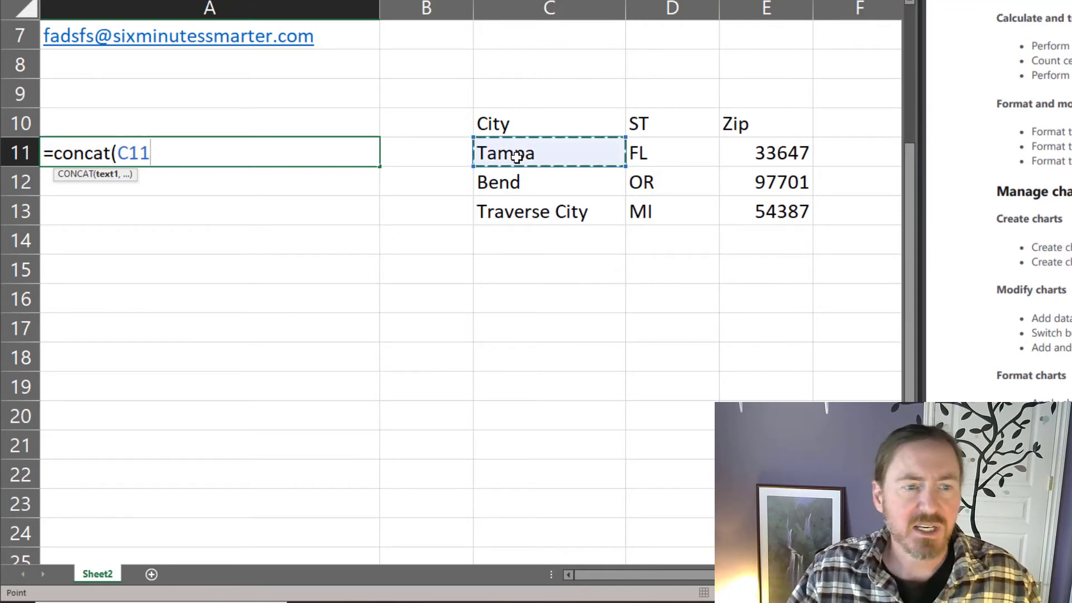
type(",")
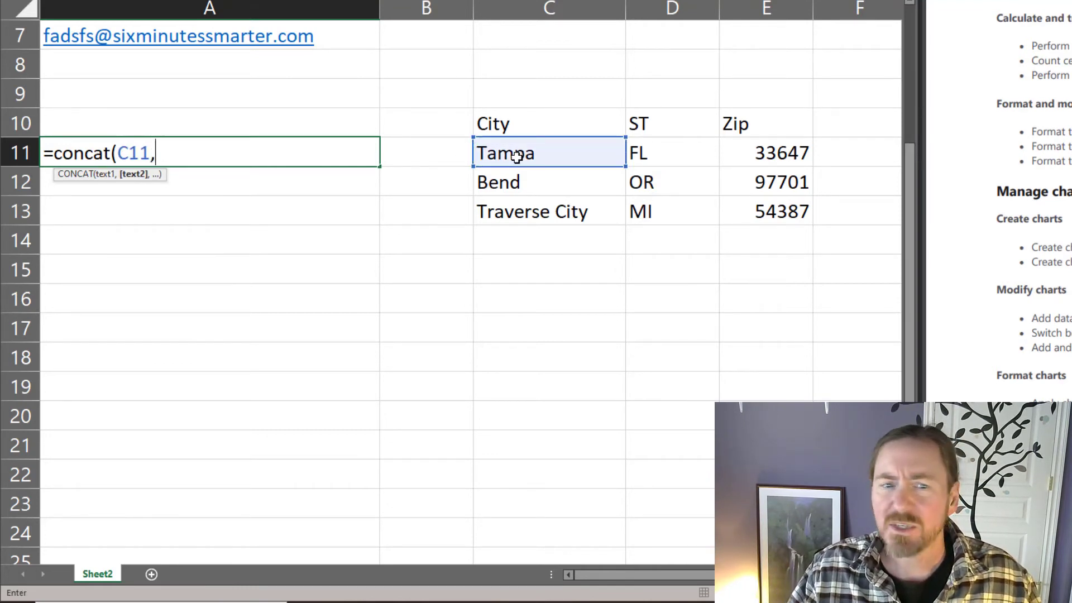
type("\"")
key("BackSpace")
type("\"")
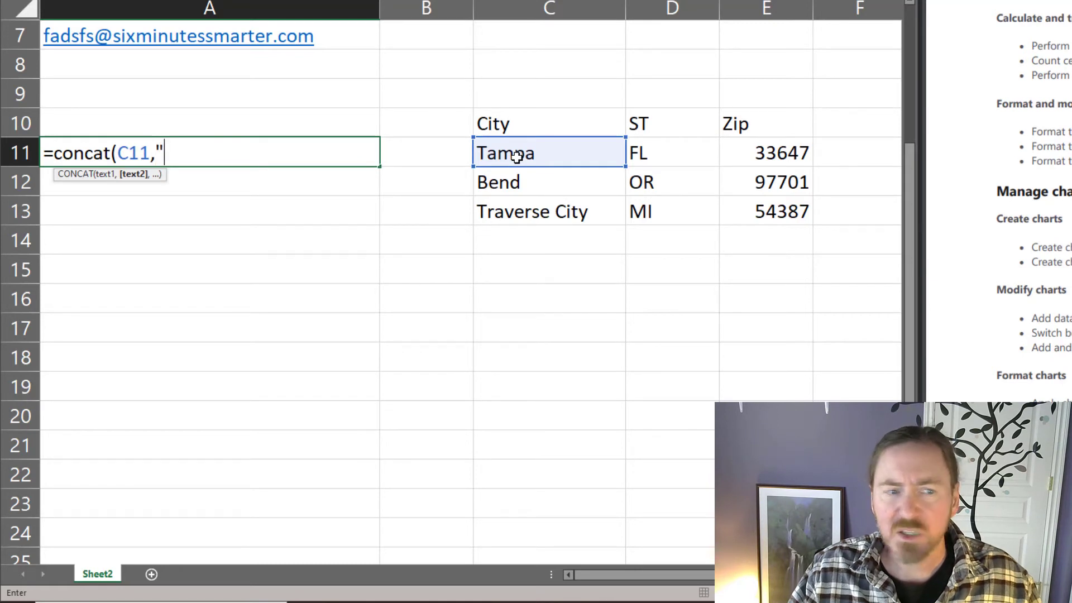
type(",")
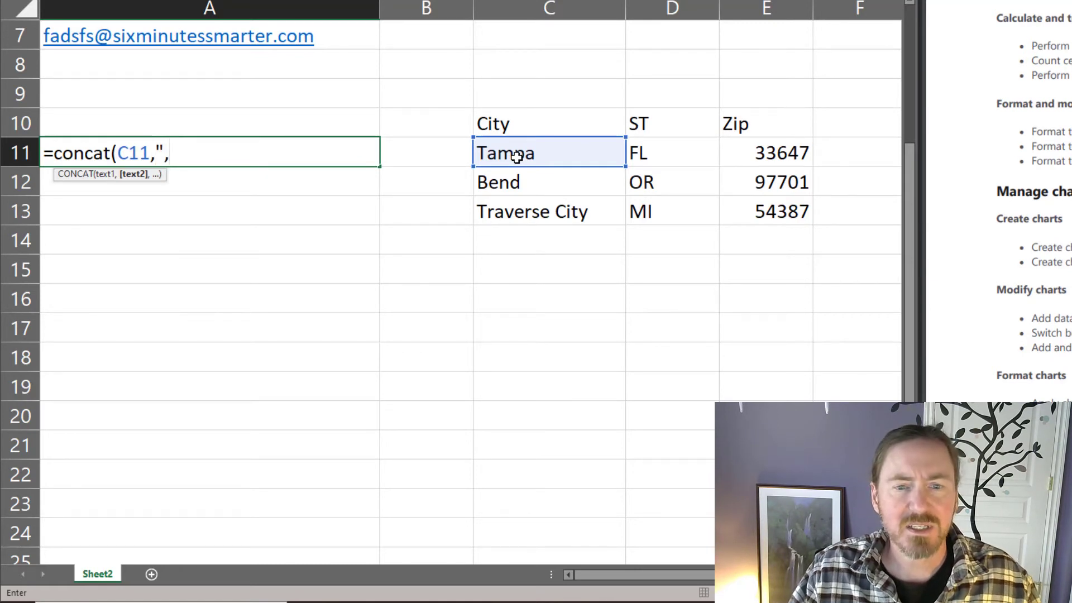
type(" \"")
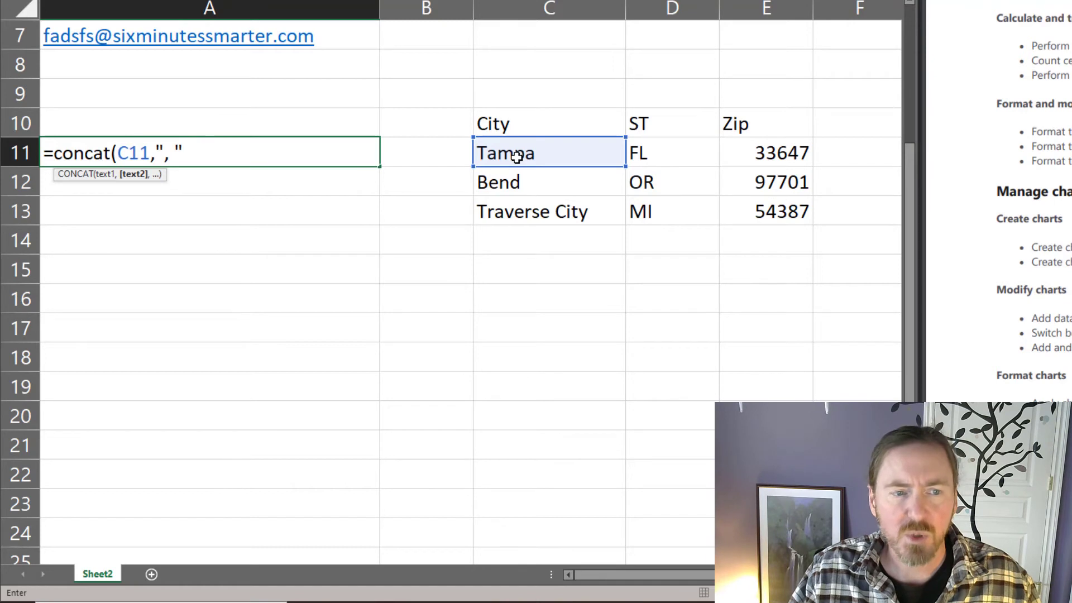
type(",")
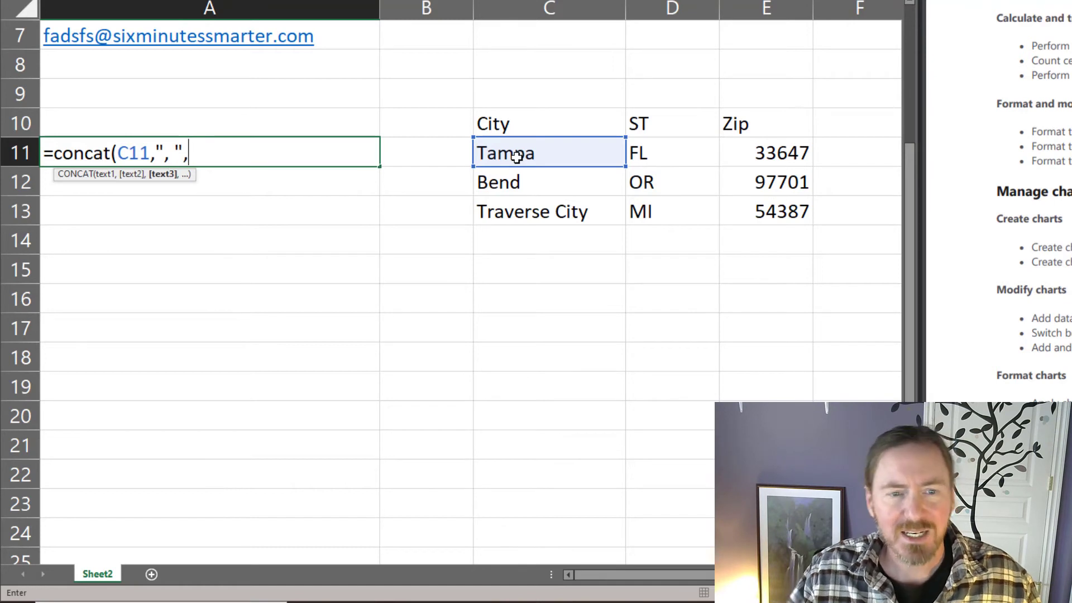
left_click(681, 153)
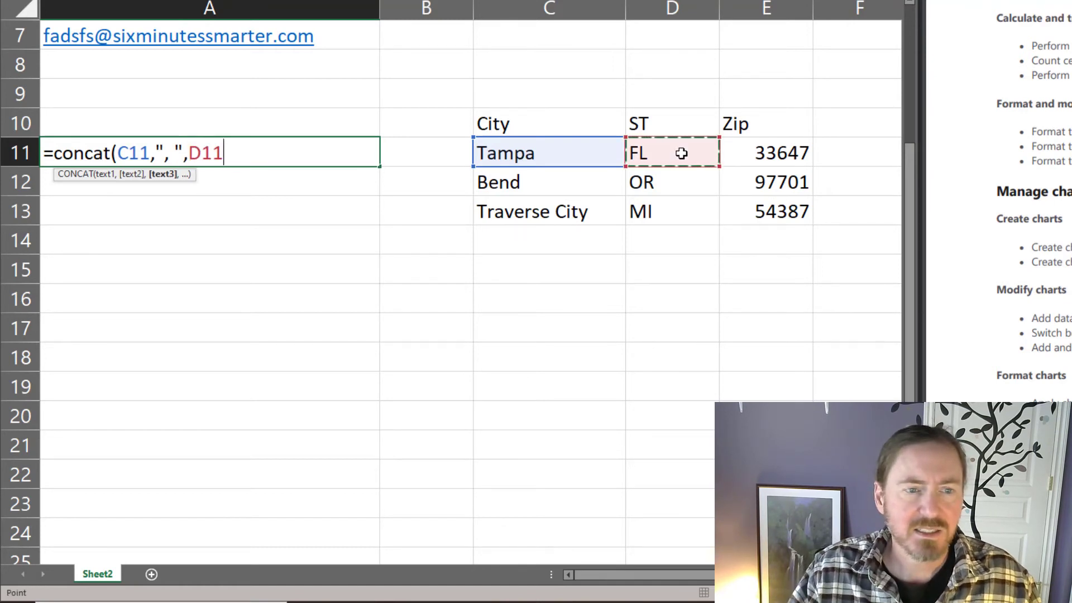
type(",\" ")
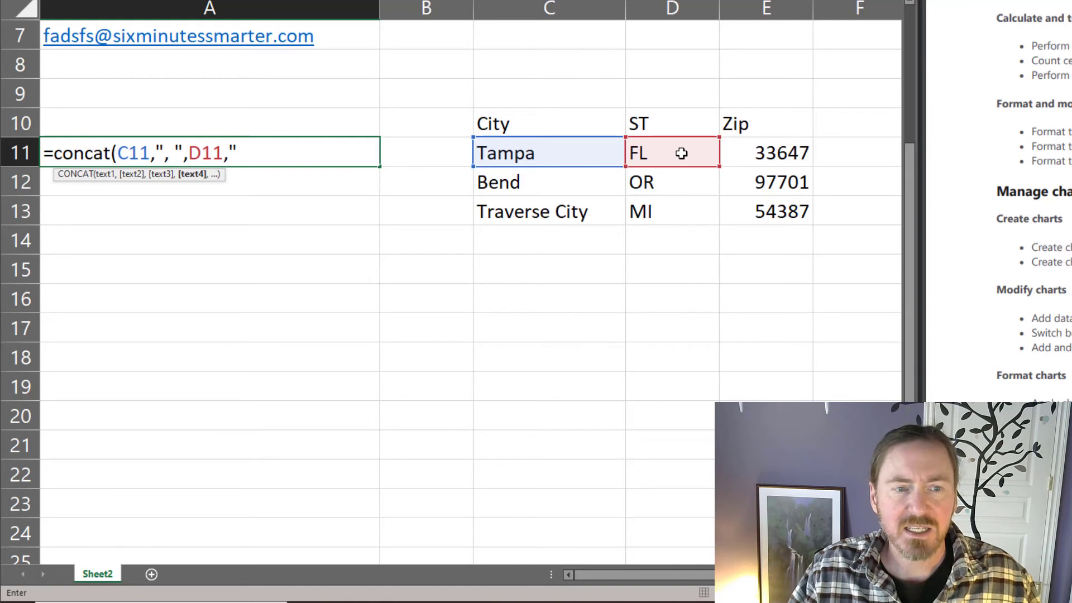
type("\"")
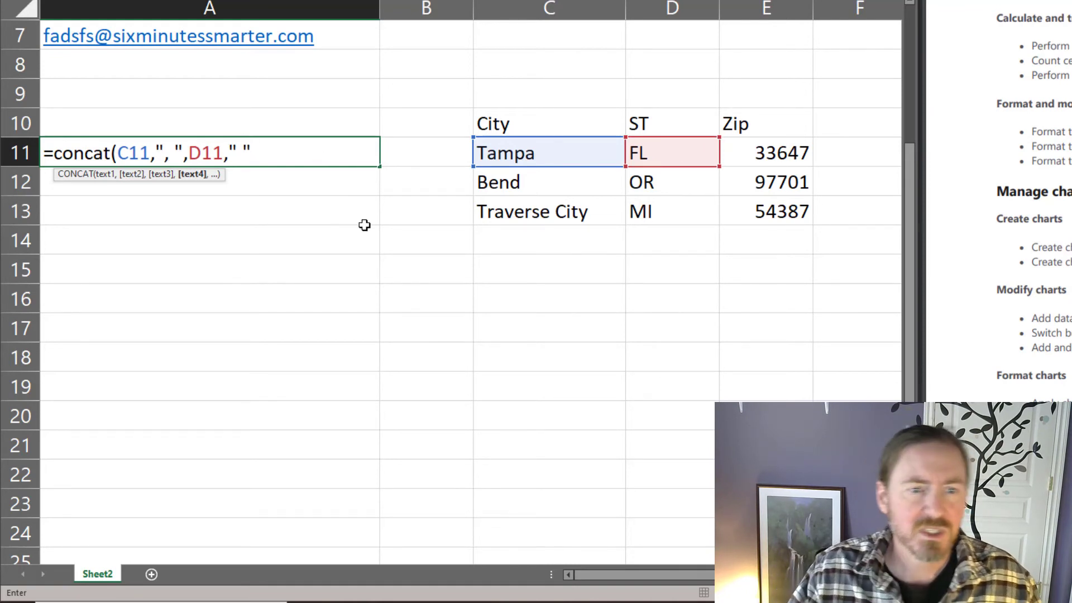
type(",")
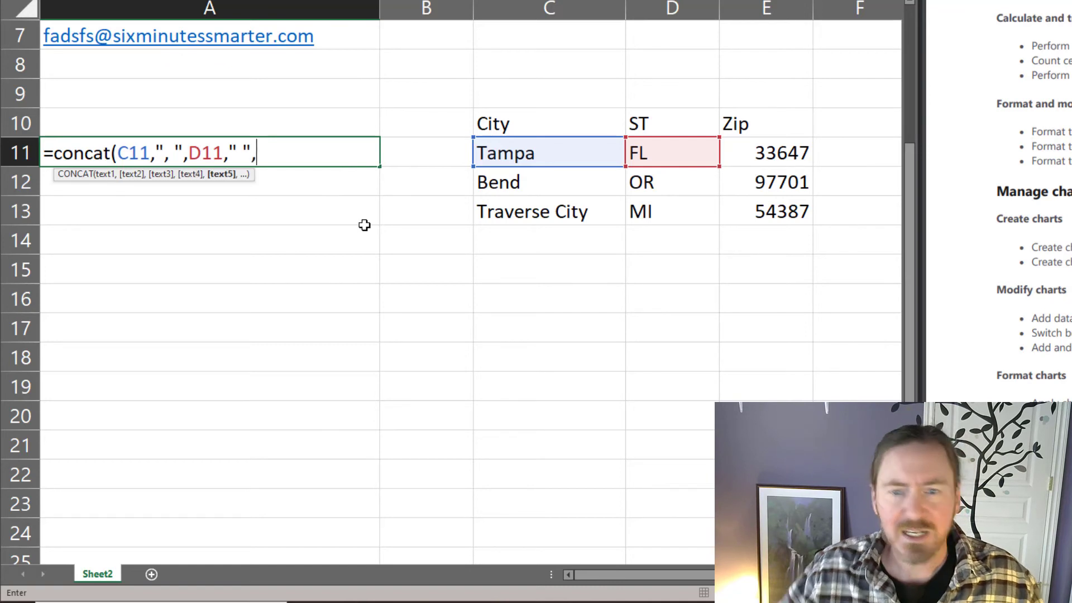
left_click(760, 155)
type(")")
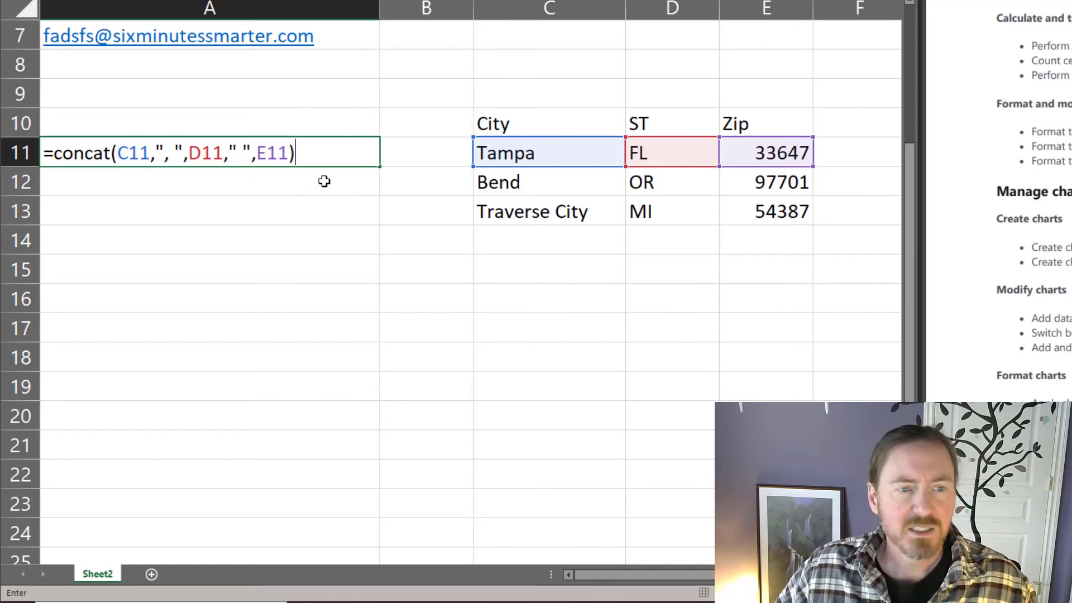
key("Return")
Fill the CONCAT formula down to A13 for the Bend and Traverse City rows.
left_click(316, 148)
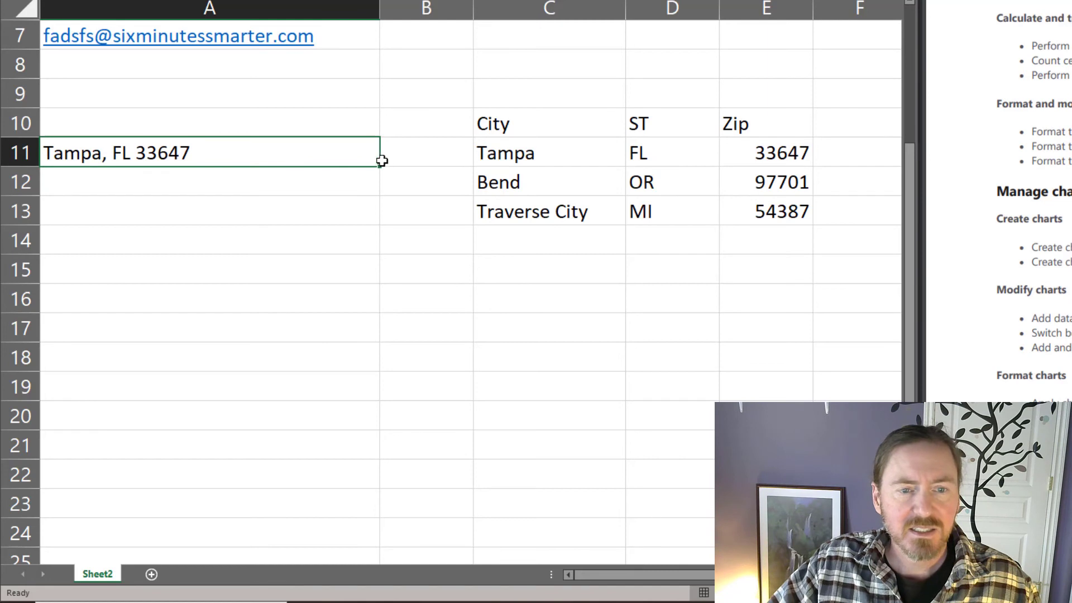
left_click_drag(381, 161, 387, 222)
left_click(272, 204)
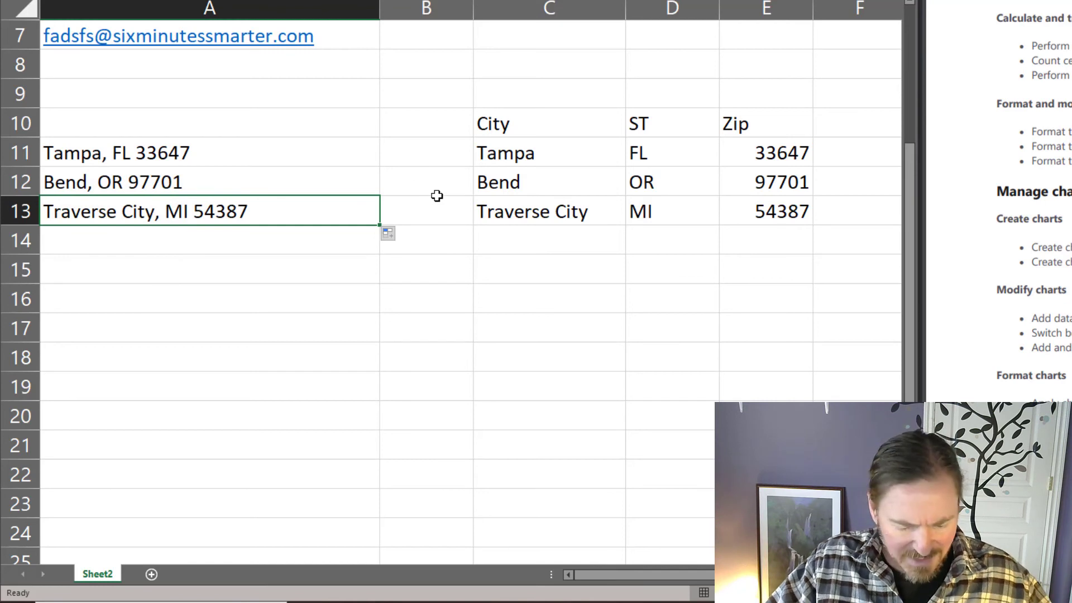
key("ctrl+grave")
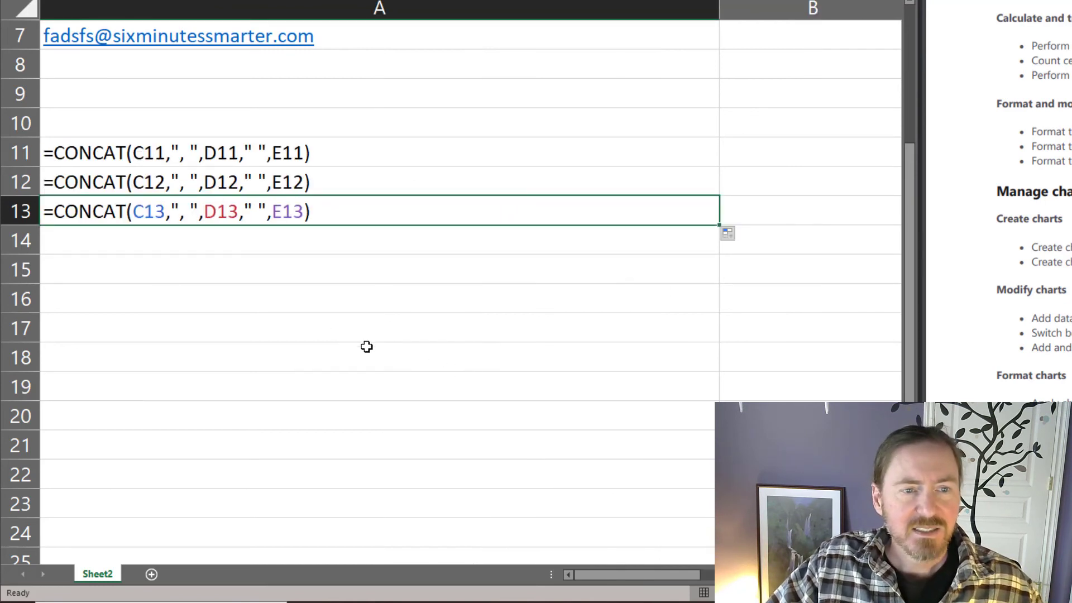
scroll(362, 330, "up", 2)
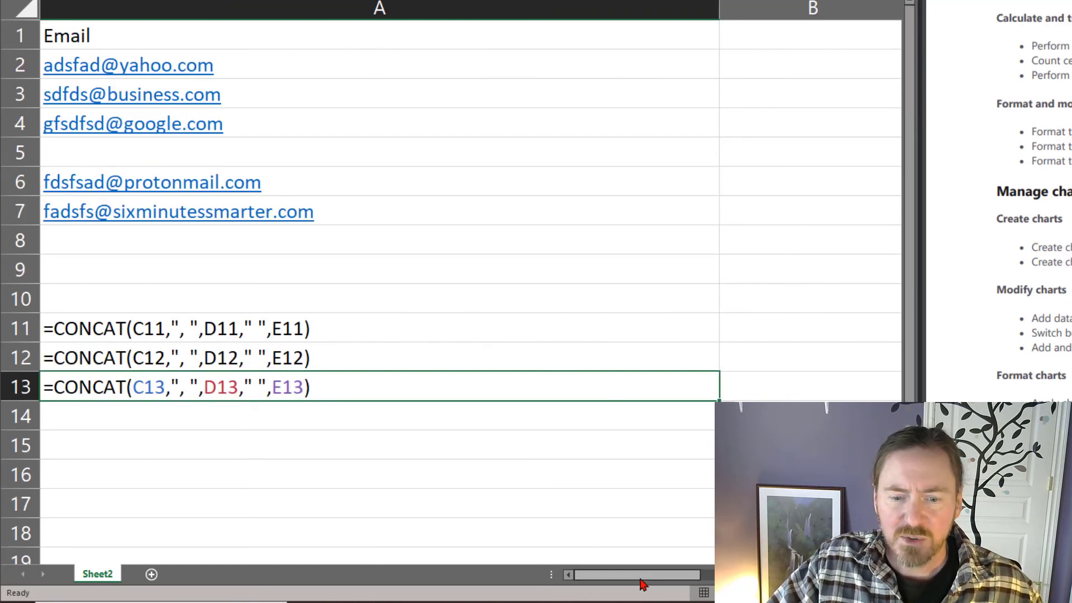
left_click_drag(640, 579, 675, 579)
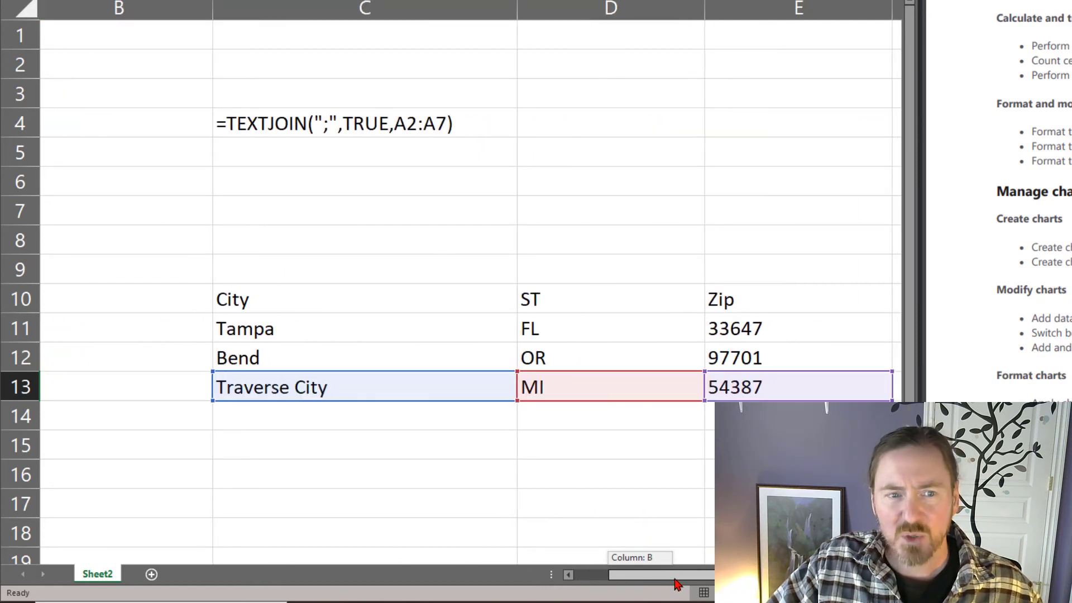
left_click_drag(673, 581, 507, 567)
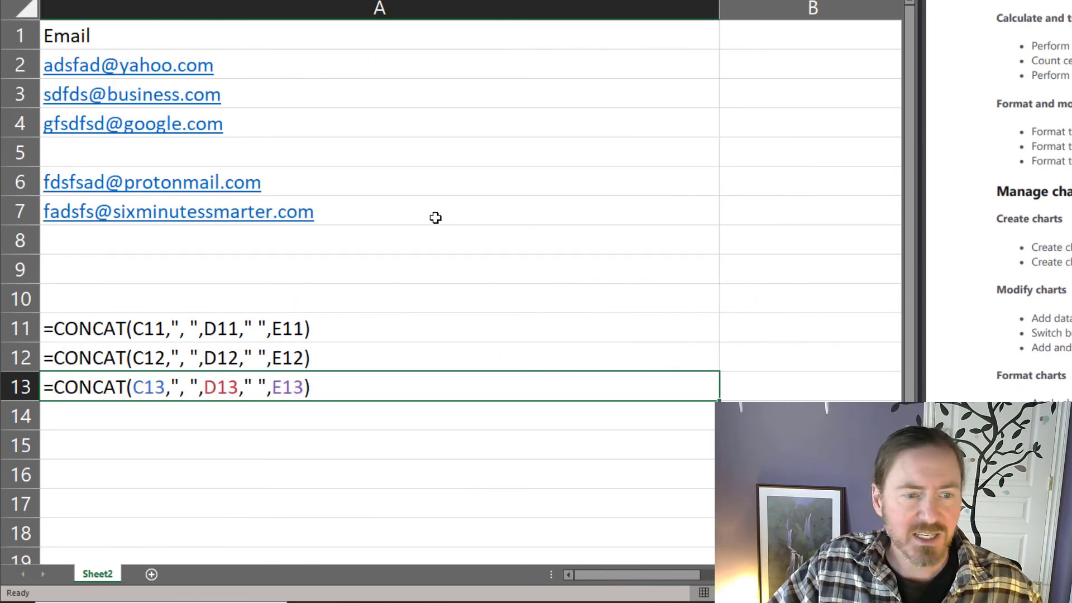
scroll(437, 218, "down", 3)
scroll(436, 217, "up", 1)
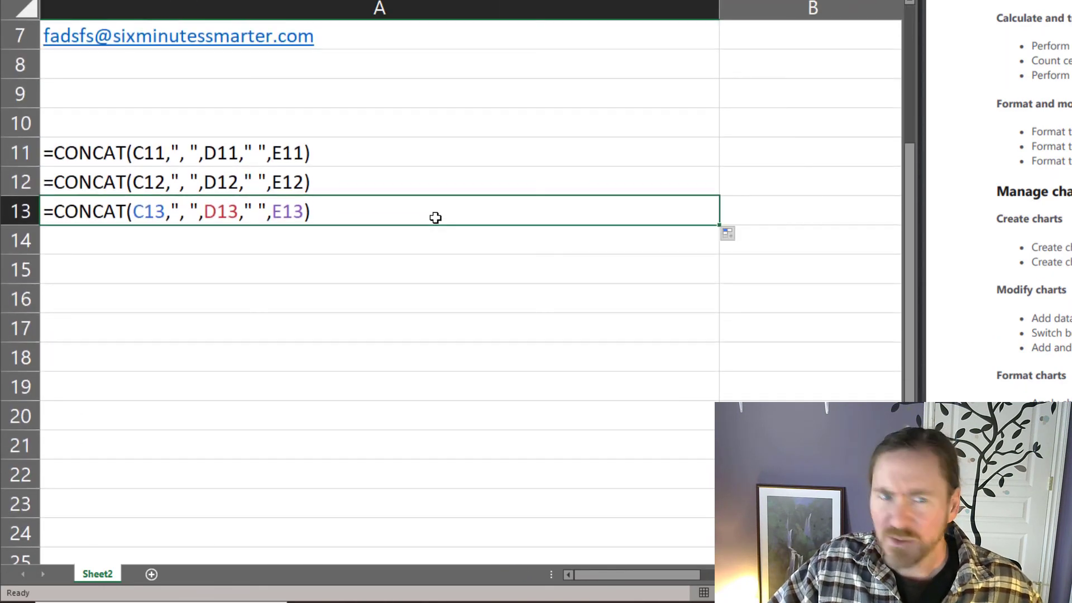
key("ctrl+grave")
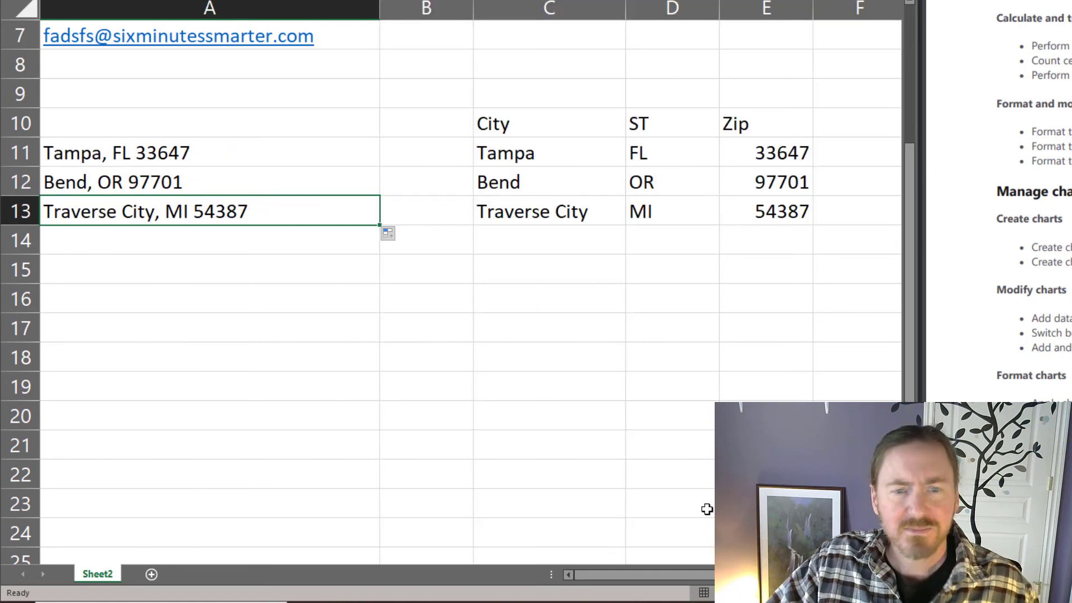